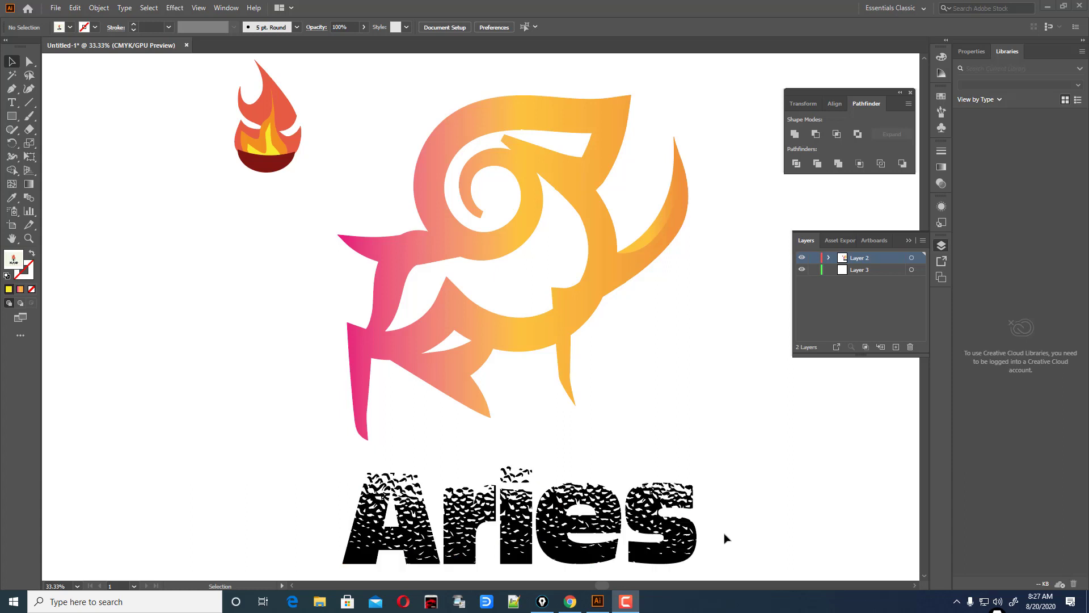
{"action": "left_click_drag", "start_coordinate": [605, 584], "coordinate": [619, 583]}
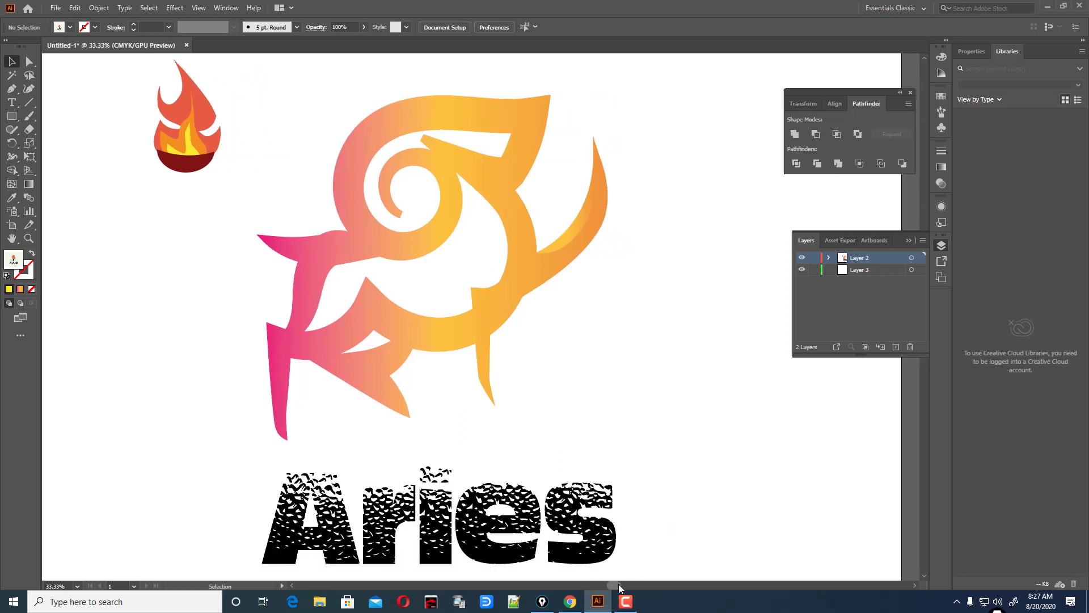
{"action": "scroll", "coordinate": [664, 527], "scroll_direction": "up", "scroll_amount": 1}
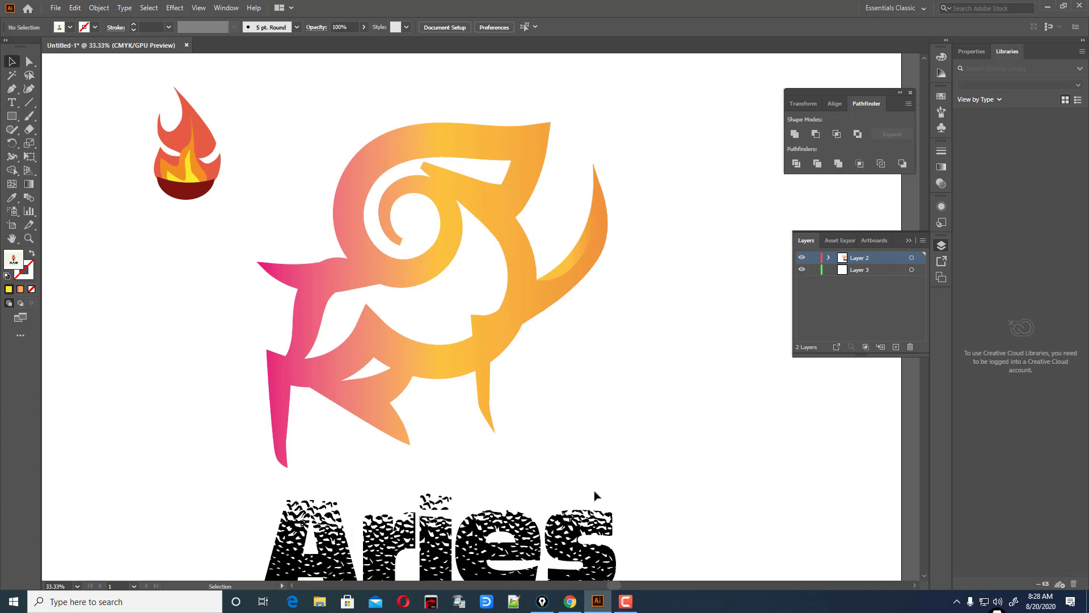
{"action": "scroll", "coordinate": [619, 451], "scroll_direction": "down", "scroll_amount": 3}
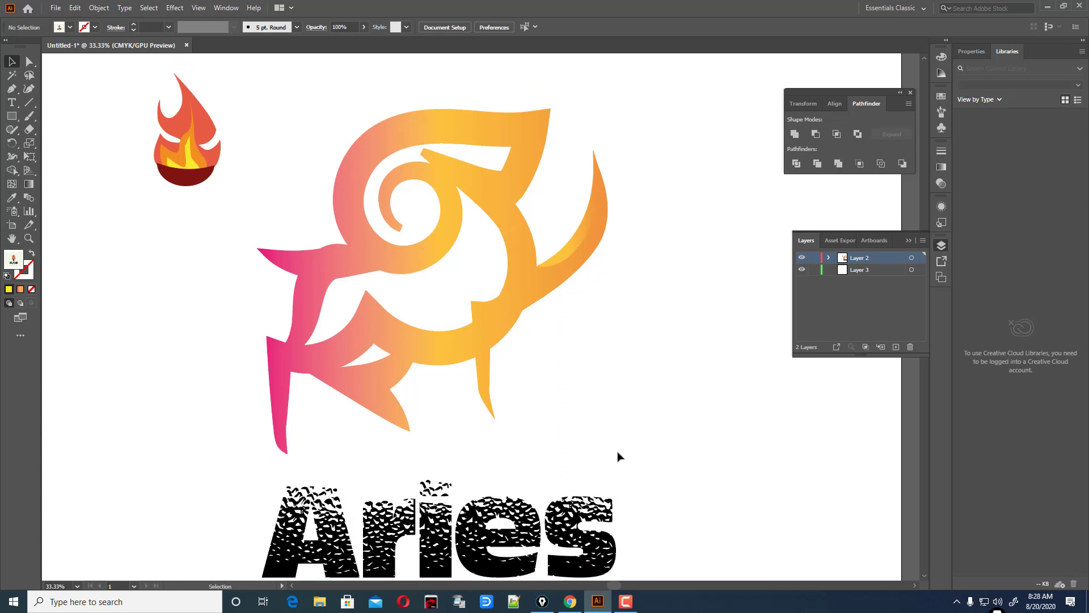
{"action": "scroll", "coordinate": [619, 455], "scroll_direction": "up", "scroll_amount": 3}
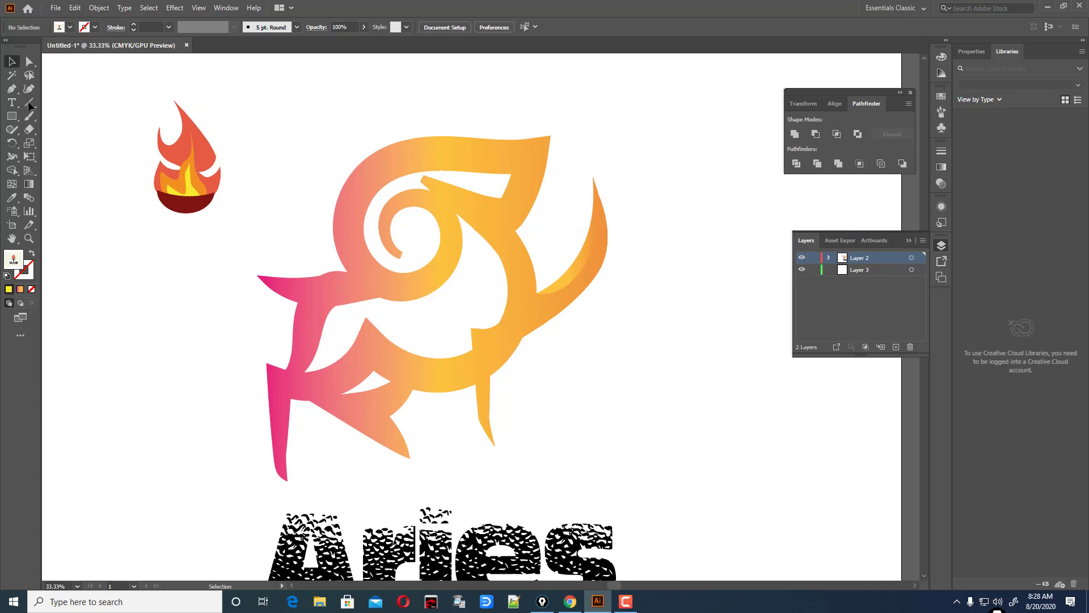
{"action": "right_click", "coordinate": [12, 116]}
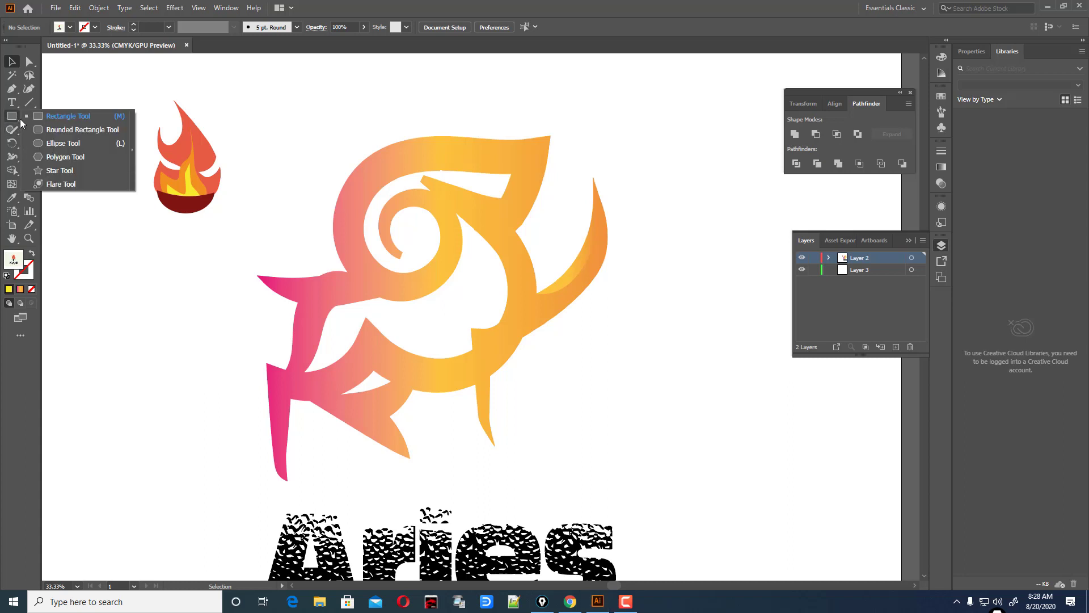
{"action": "left_click", "coordinate": [40, 144]}
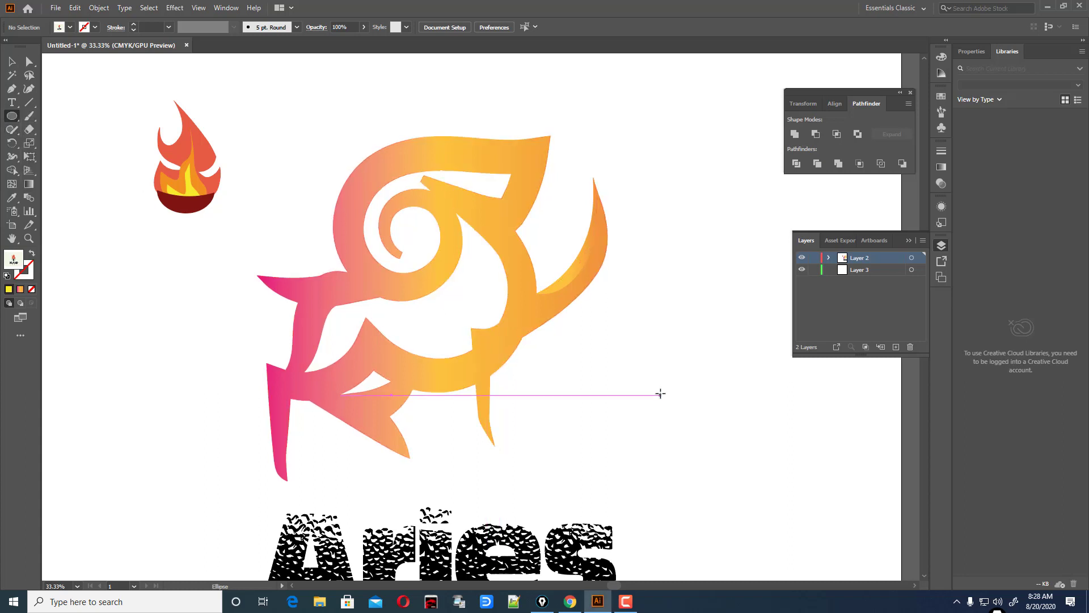
{"action": "left_click_drag", "start_coordinate": [656, 389], "coordinate": [706, 449]}
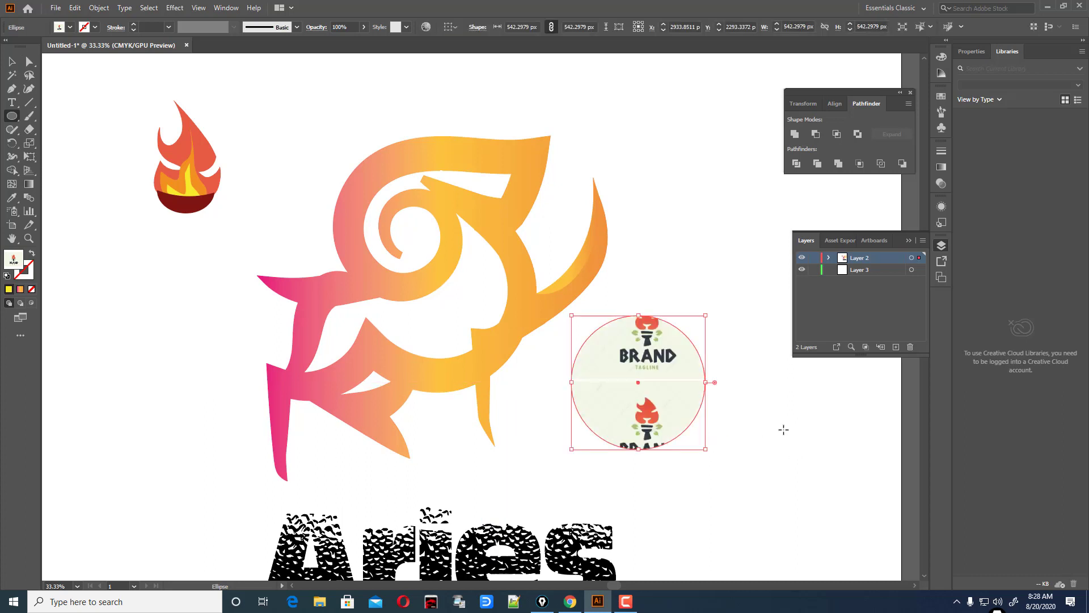
{"action": "key", "text": "Delete"}
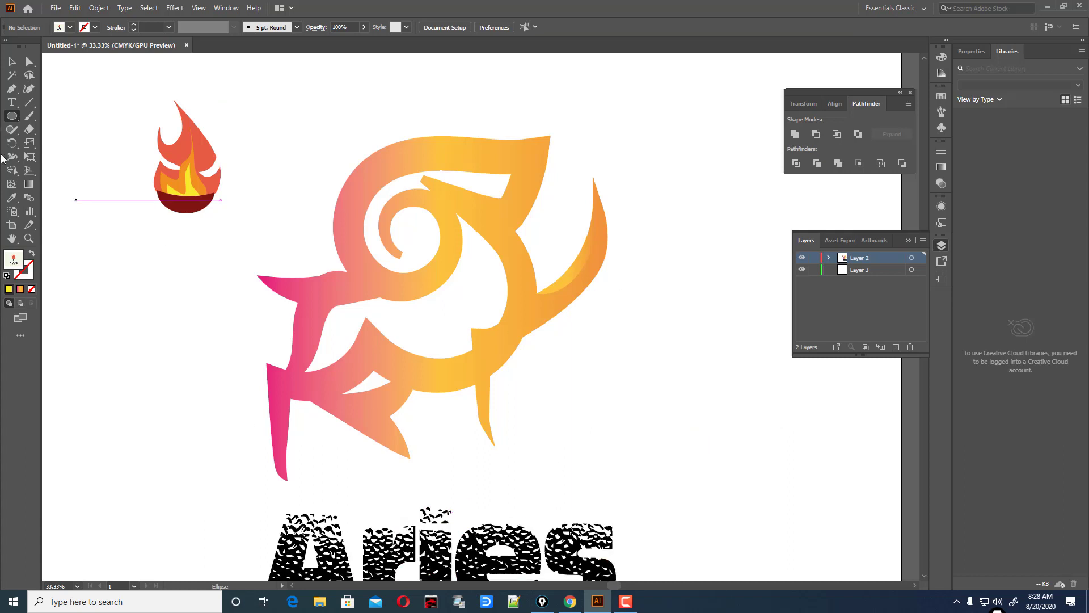
{"action": "left_click", "coordinate": [12, 61]}
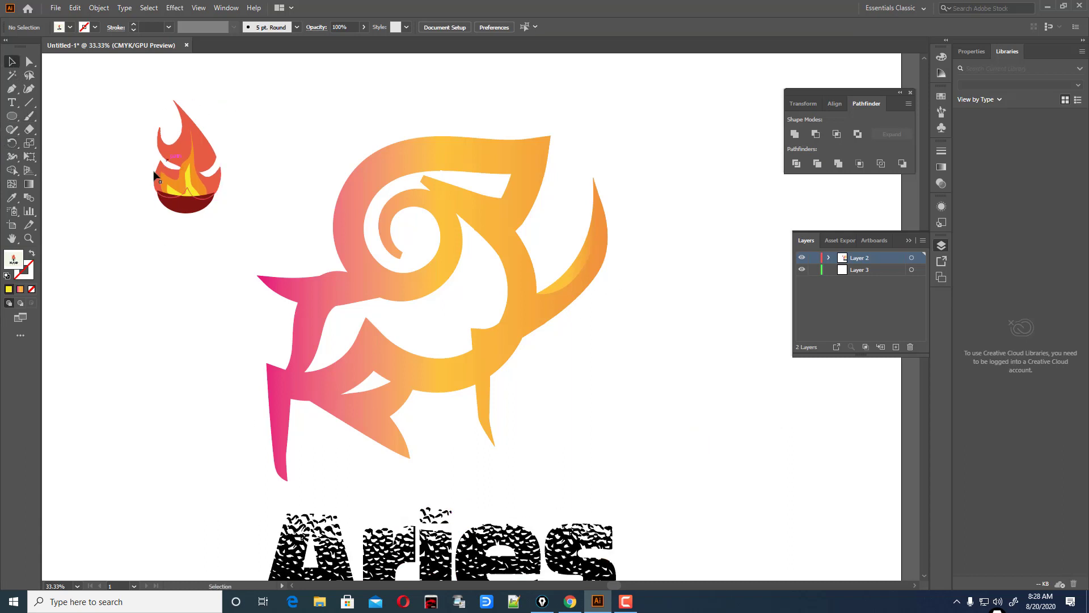
{"action": "left_click", "coordinate": [12, 115]}
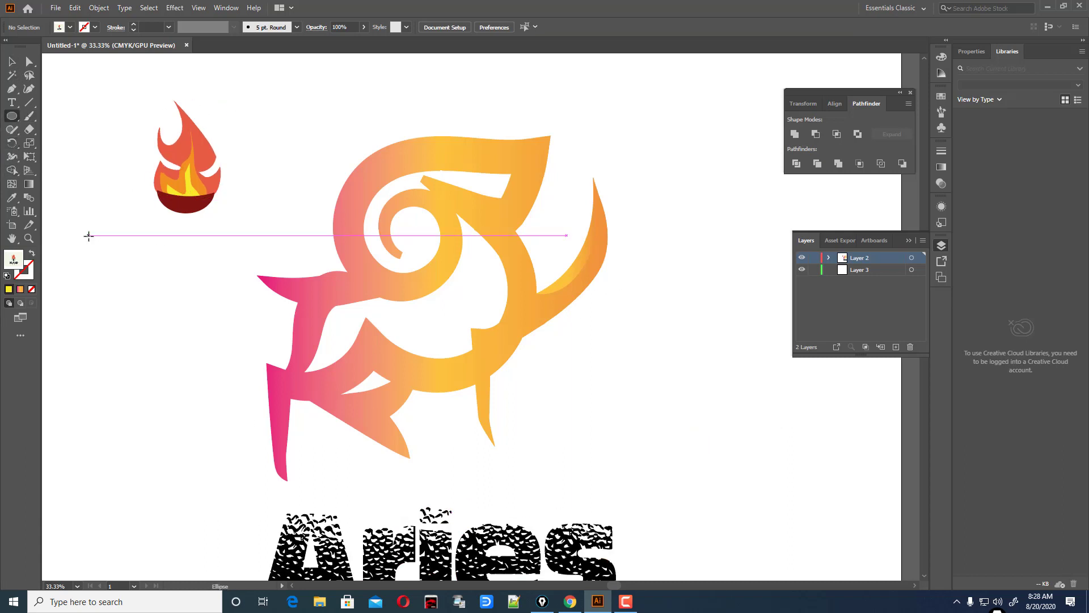
{"action": "left_click_drag", "start_coordinate": [89, 235], "coordinate": [202, 342]}
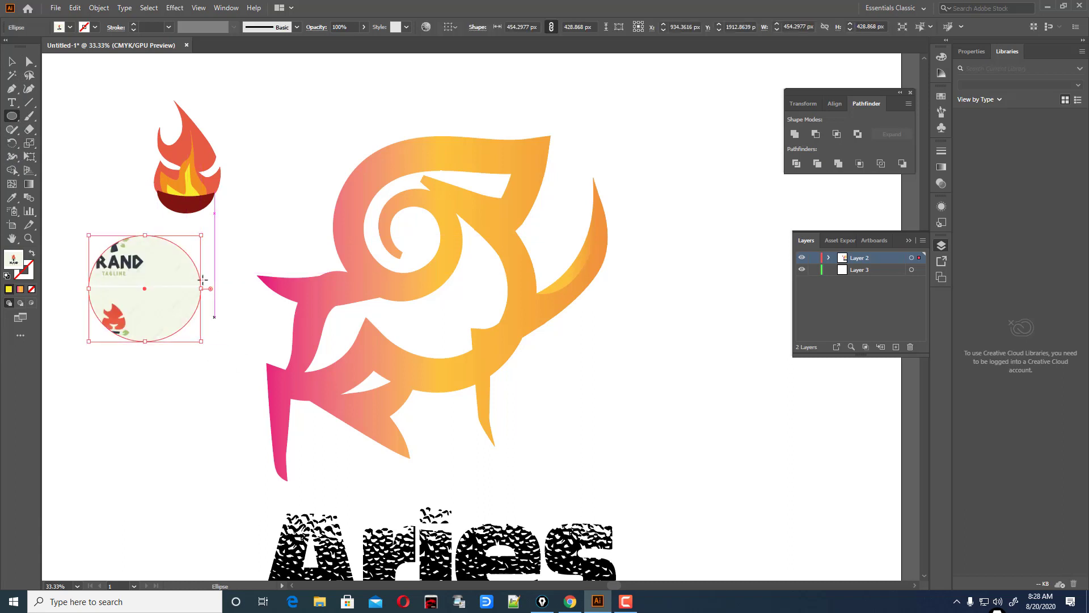
{"action": "key", "text": "Delete"}
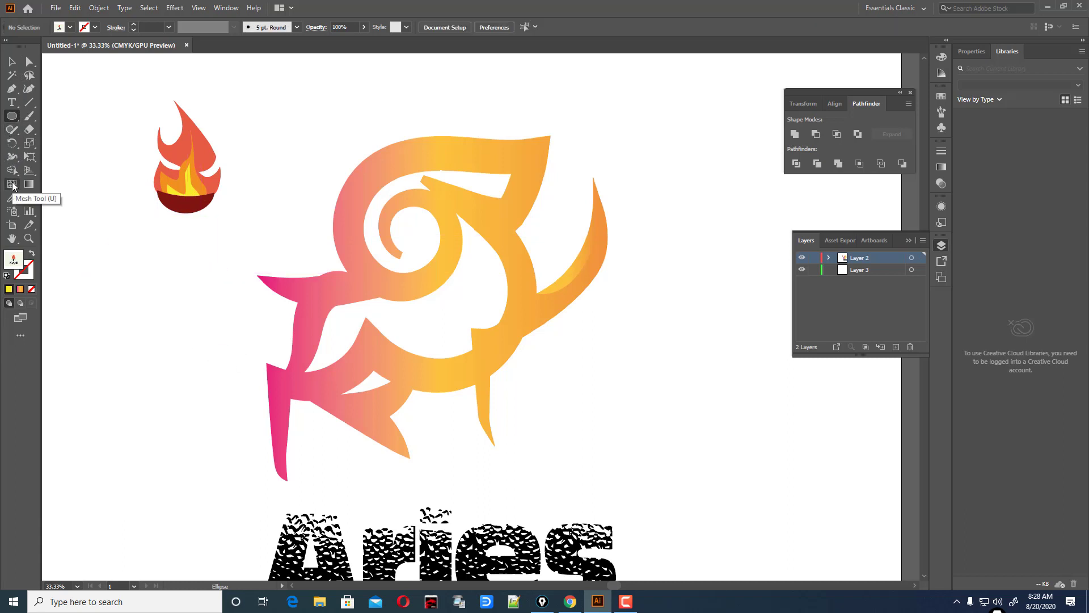
Delete Layer 3 from the document.
{"action": "left_click", "coordinate": [867, 274]}
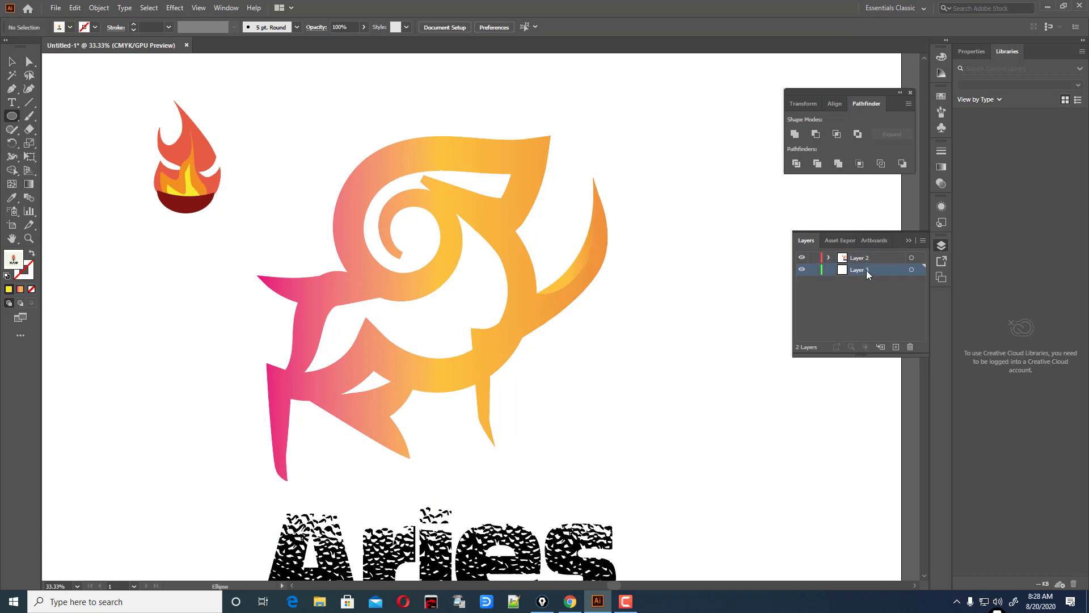
{"action": "left_click", "coordinate": [910, 346]}
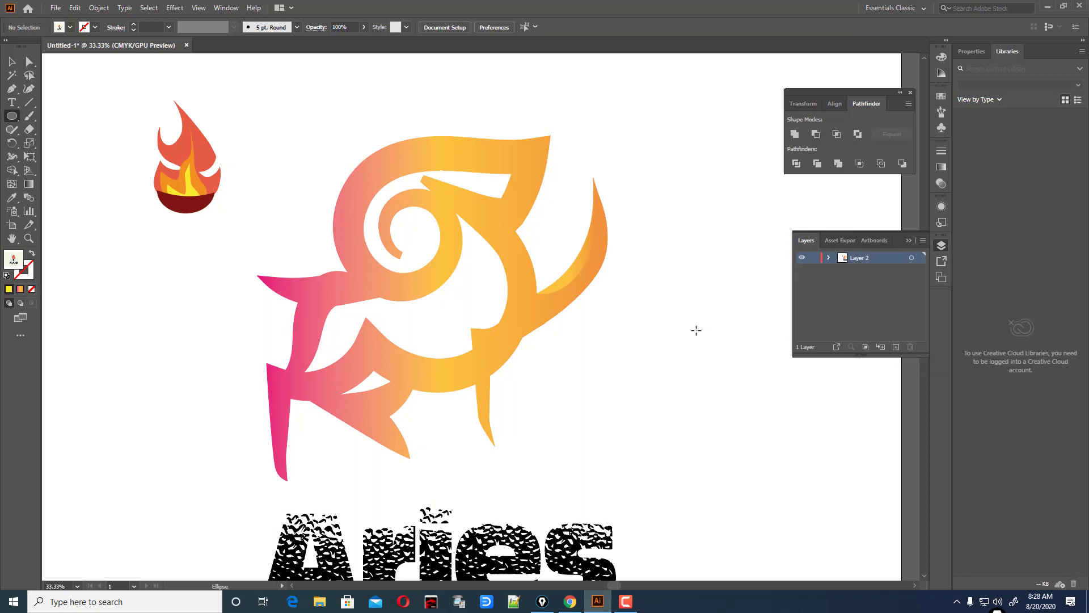
{"action": "left_click", "coordinate": [742, 530]}
{"action": "left_click", "coordinate": [573, 321]}
{"action": "mouse_move", "coordinate": [126, 310]}
{"action": "left_mouse_down"}
{"action": "mouse_move", "coordinate": [189, 360]}
{"action": "mouse_move", "coordinate": [234, 419]}
{"action": "left_mouse_up"}
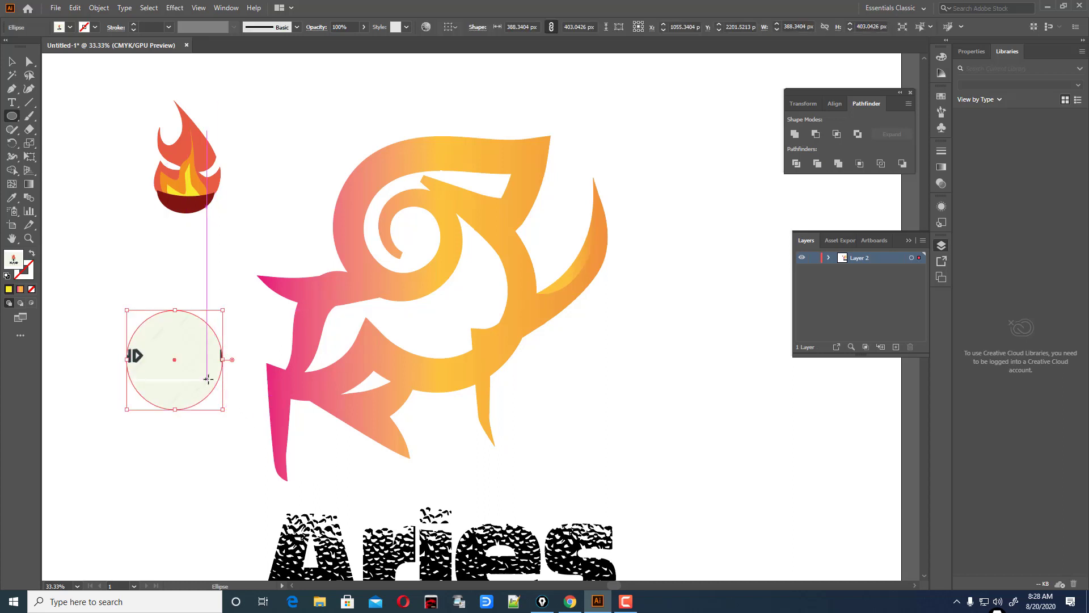
{"action": "key", "text": "ctrl+z"}
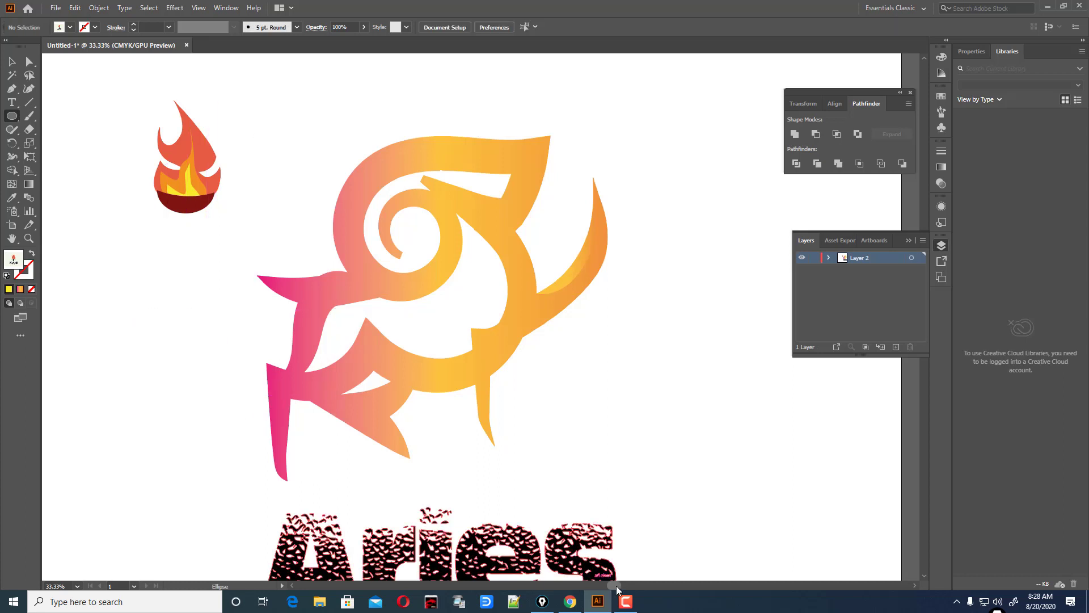
{"action": "mouse_move", "coordinate": [618, 588]}
{"action": "left_mouse_down"}
{"action": "mouse_move", "coordinate": [560, 588]}
{"action": "mouse_move", "coordinate": [603, 588]}
{"action": "left_mouse_up"}
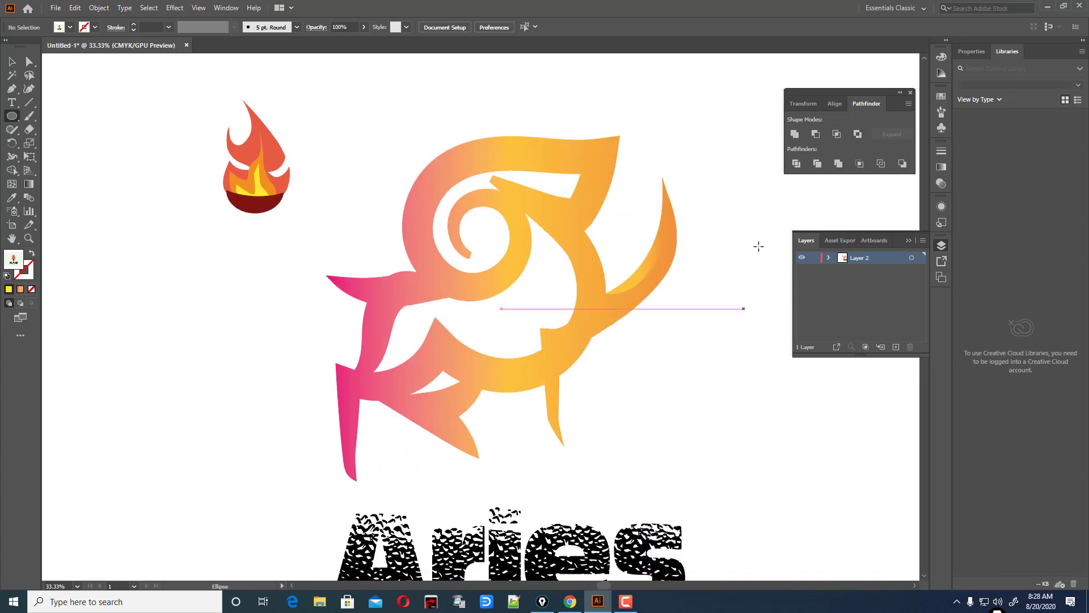
{"action": "left_click", "coordinate": [829, 258]}
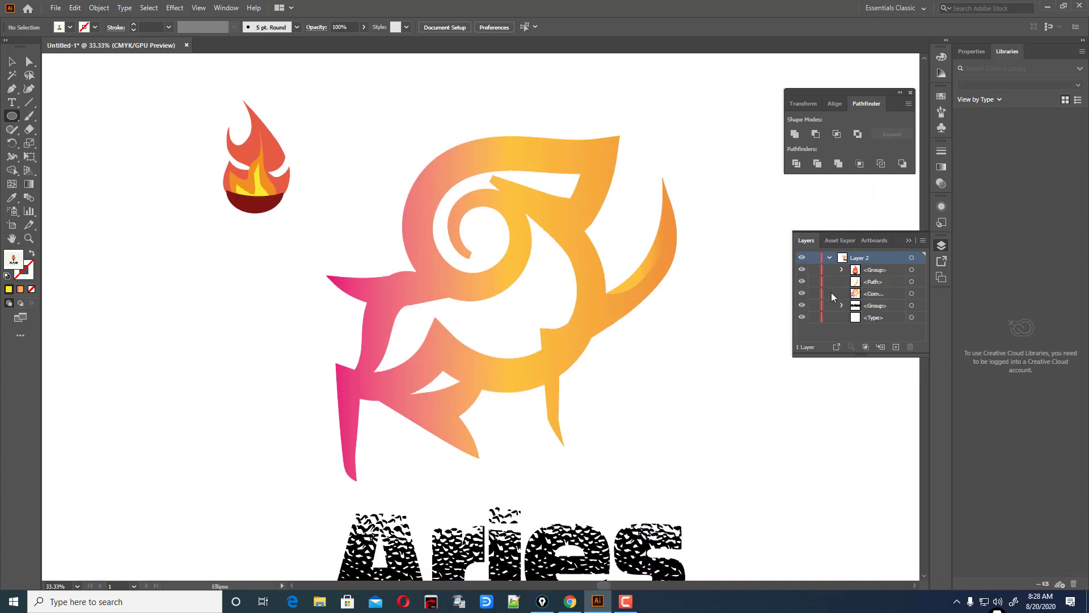
{"action": "left_click", "coordinate": [829, 258]}
{"action": "left_click", "coordinate": [720, 354]}
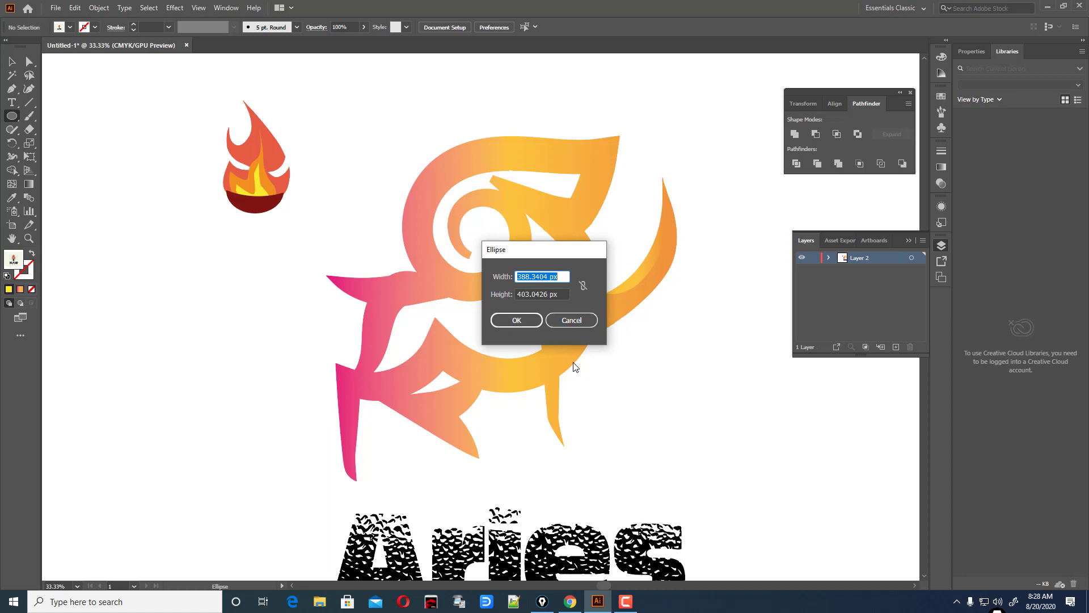
{"action": "left_click", "coordinate": [574, 318]}
{"action": "key", "text": "v"}
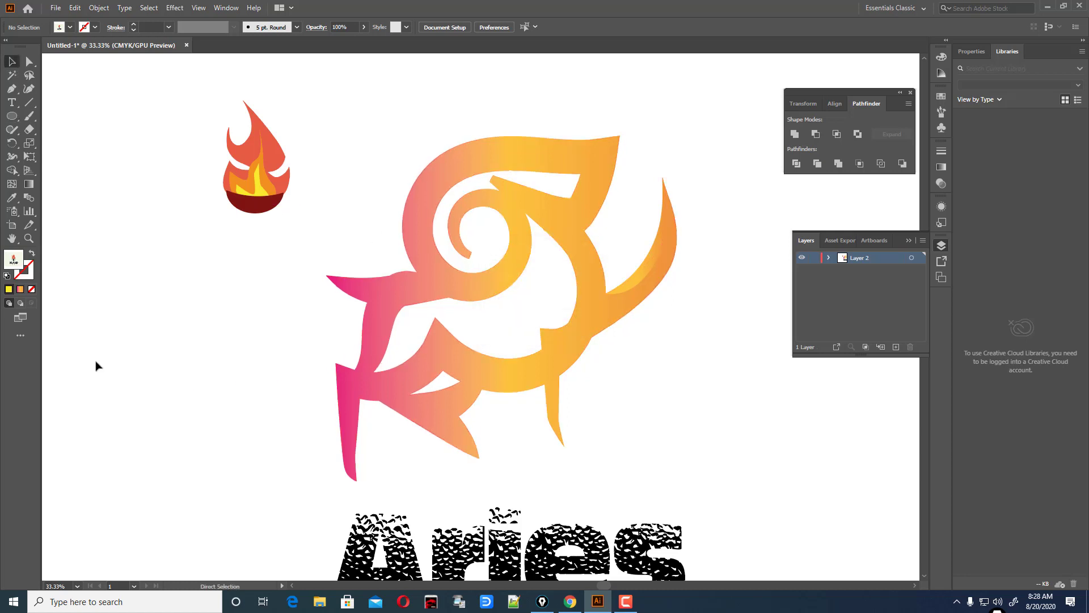
{"action": "key", "text": "ctrl+minus"}
{"action": "key", "text": "ctrl+minus"}
{"action": "key", "text": "ctrl+a"}
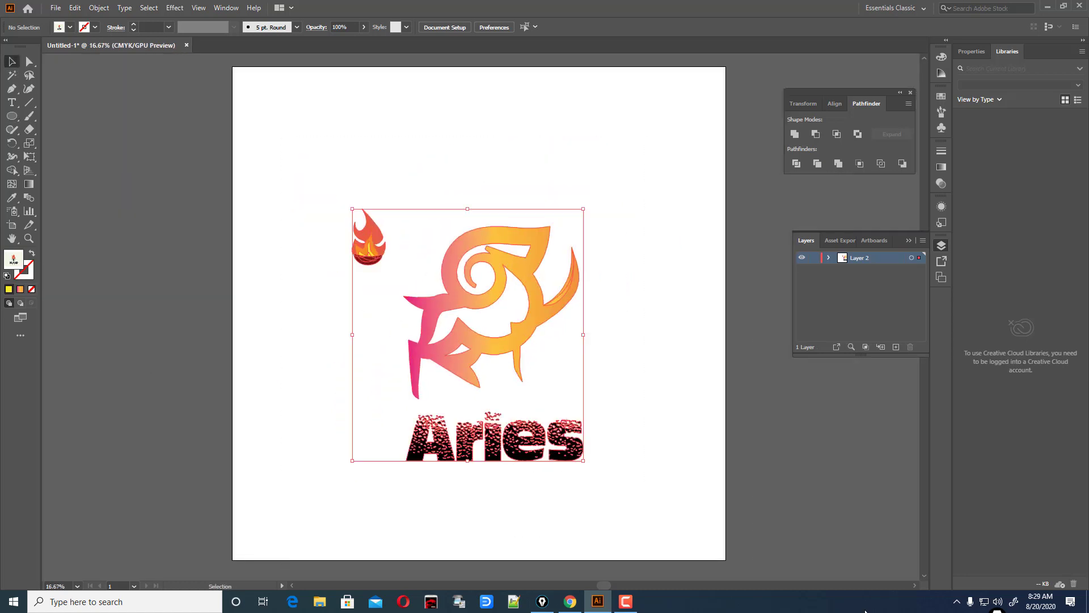
{"action": "right_click", "coordinate": [561, 371]}
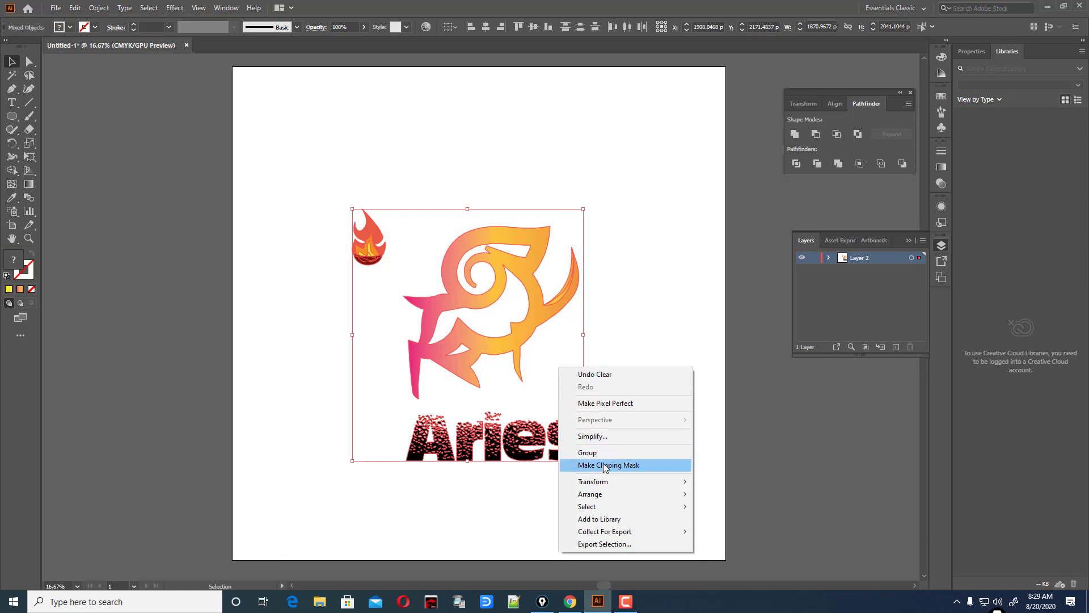
{"action": "left_click", "coordinate": [603, 357]}
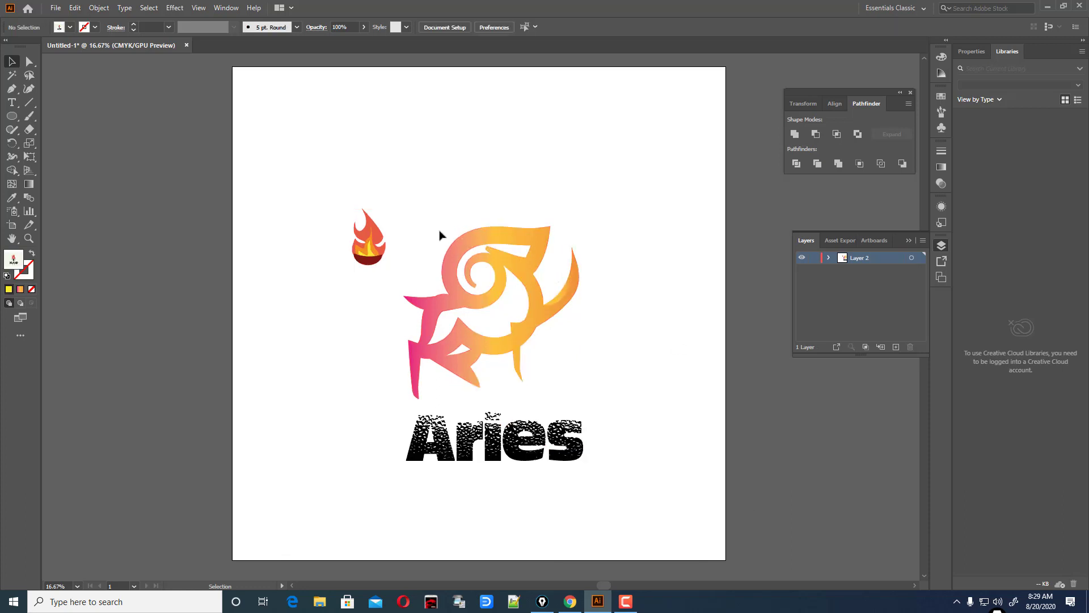
Group the ram artwork's pieces and copy the group, leaving out the flame and the Aries text.
{"action": "left_click_drag", "start_coordinate": [421, 207], "coordinate": [657, 399]}
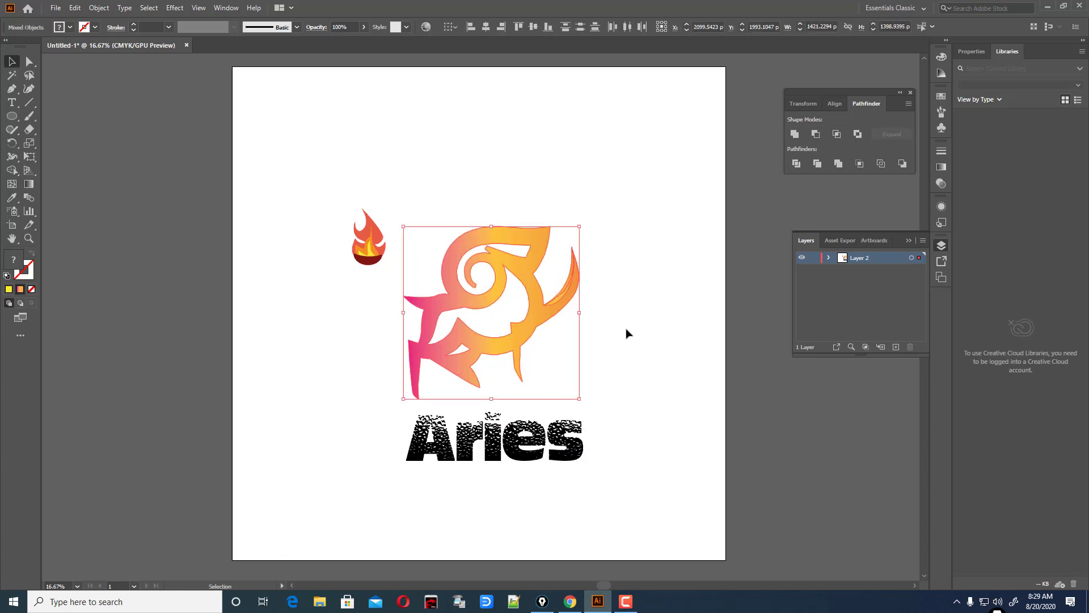
{"action": "key", "text": "a"}
{"action": "key", "text": "v"}
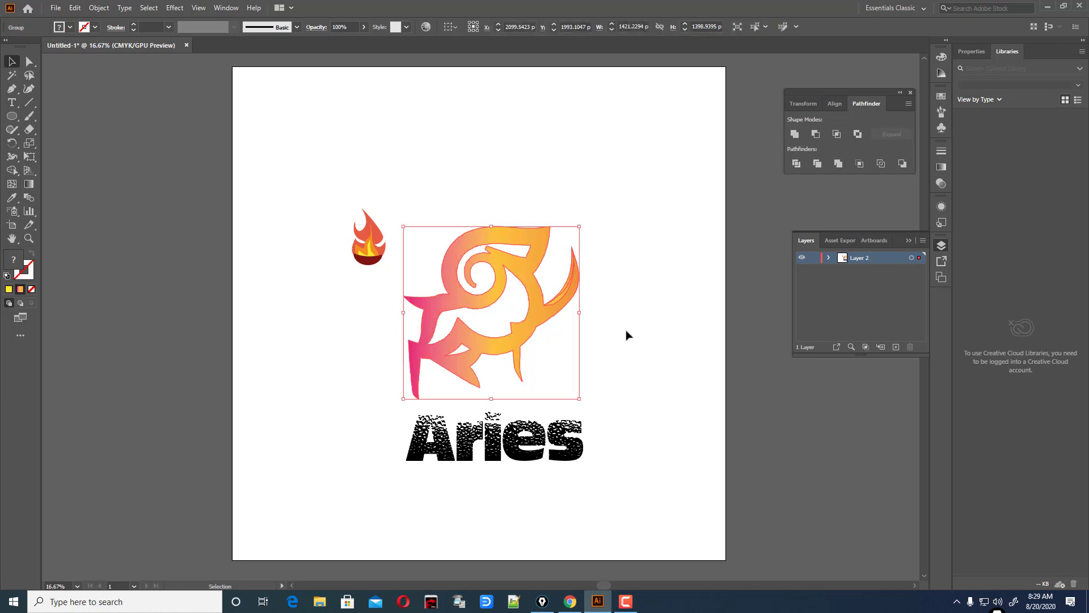
{"action": "key", "text": "a"}
{"action": "key", "text": "v"}
Create a new one-artboard document of 4000 x 4000 px from the recent custom preset.
{"action": "left_click", "coordinate": [56, 8]}
{"action": "left_click", "coordinate": [76, 21]}
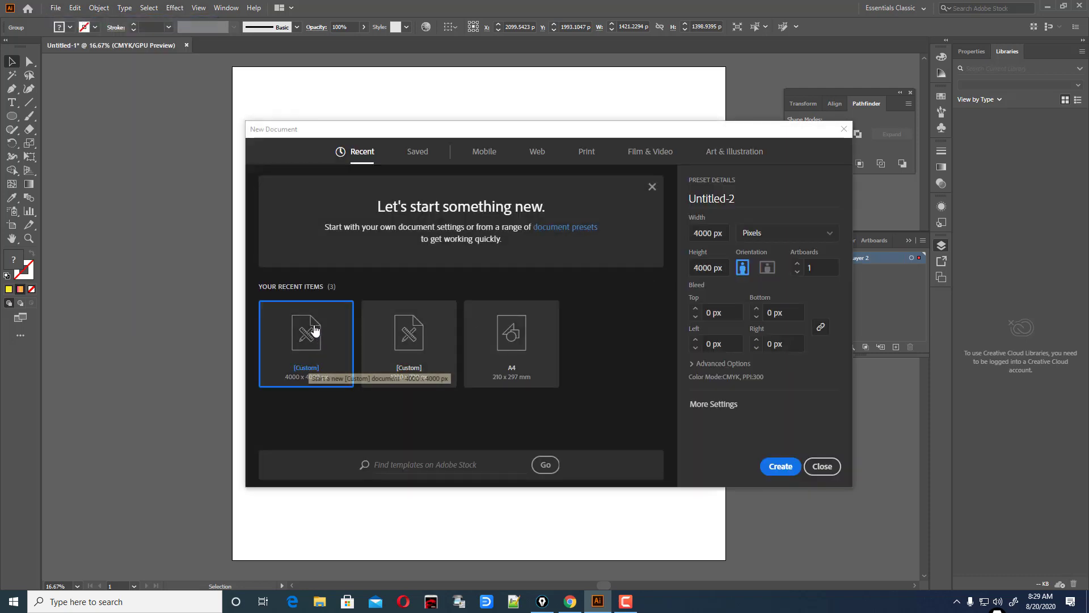
{"action": "left_click", "coordinate": [783, 466]}
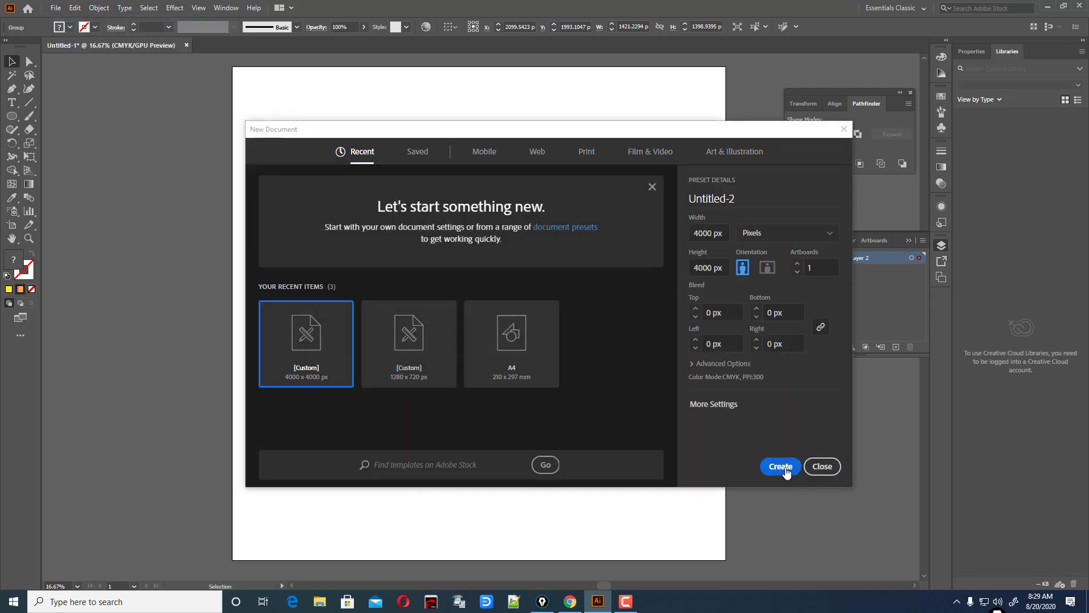
Paste the ram group into the new document and enlarge it proportionally.
{"action": "key", "text": "ctrl+v"}
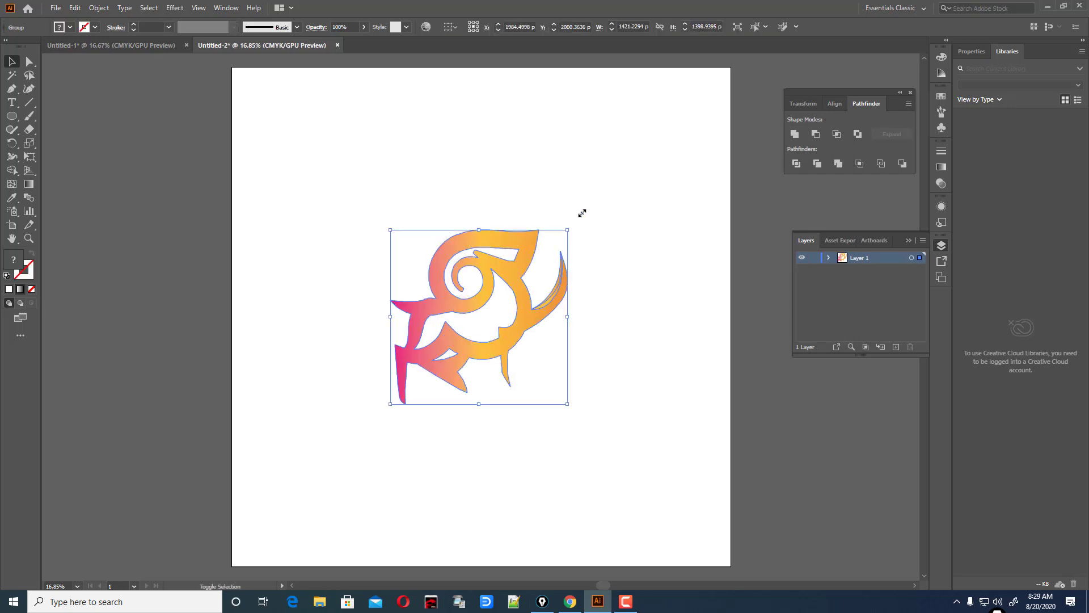
{"action": "left_click_drag", "start_coordinate": [583, 213], "coordinate": [613, 183]}
{"action": "left_click", "coordinate": [639, 205]}
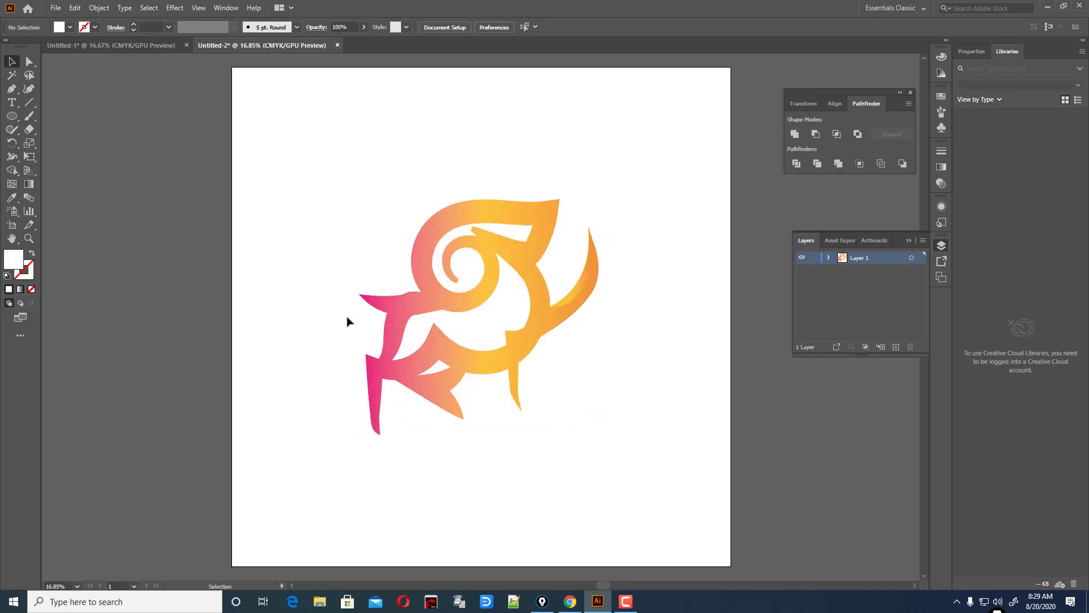
Copy the flame group from Untitled-1 into Untitled-2 and place it just above the tip of the ram's curved tail.
{"action": "left_click", "coordinate": [85, 45]}
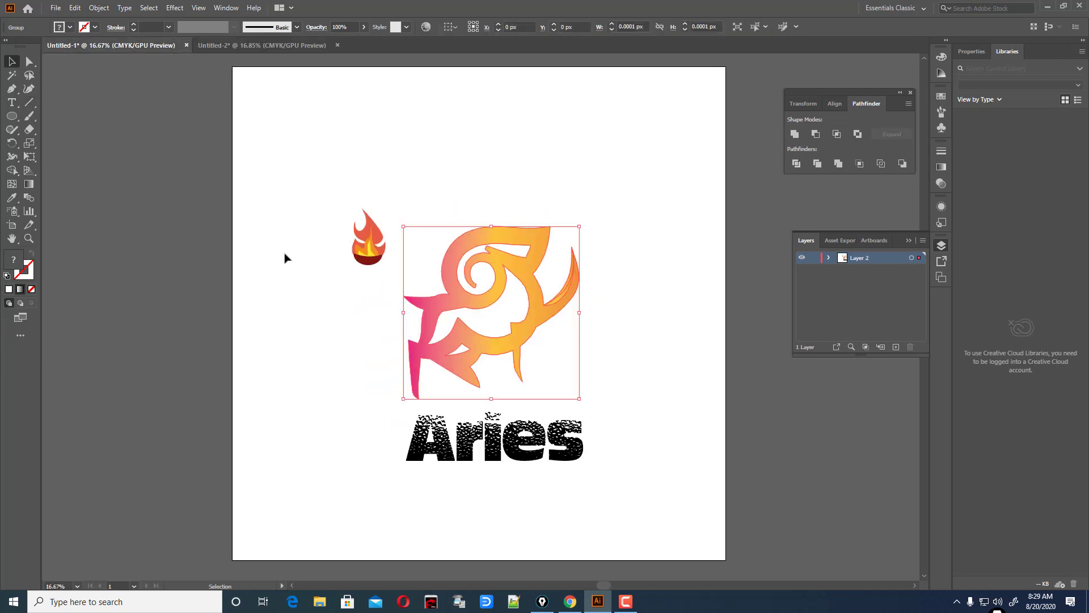
{"action": "left_click", "coordinate": [316, 203]}
{"action": "left_click_drag", "start_coordinate": [316, 189], "coordinate": [377, 276]}
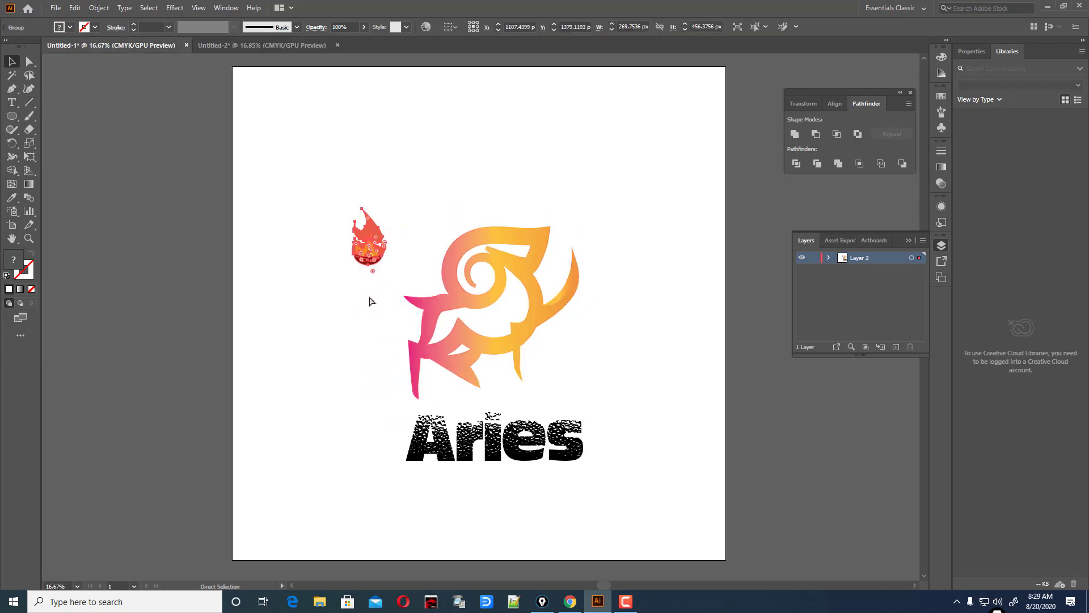
{"action": "key", "text": "ctrl+Tab"}
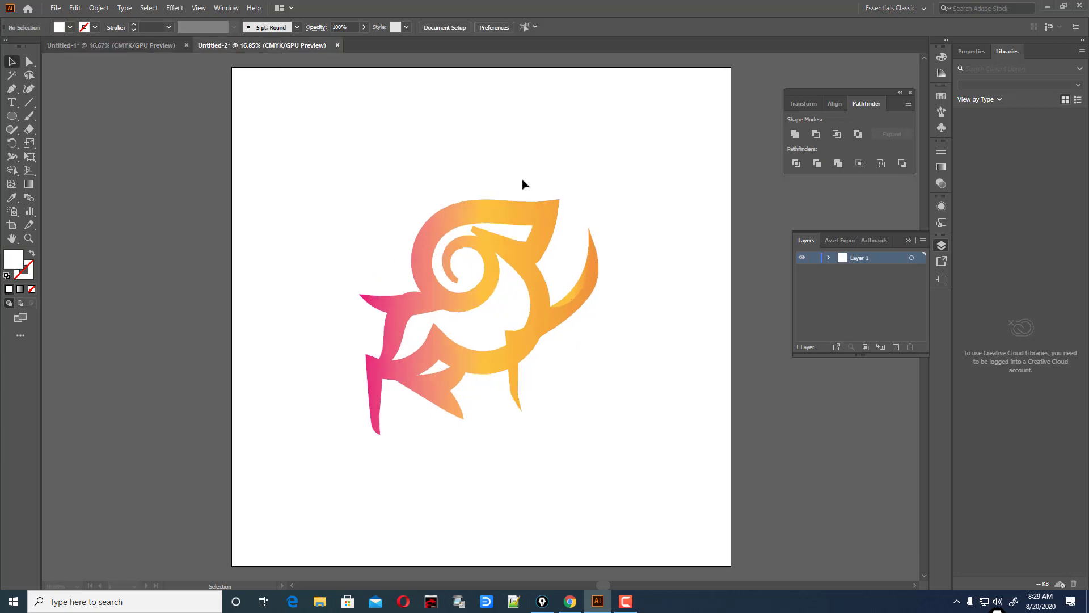
{"action": "key", "text": "ctrl+v"}
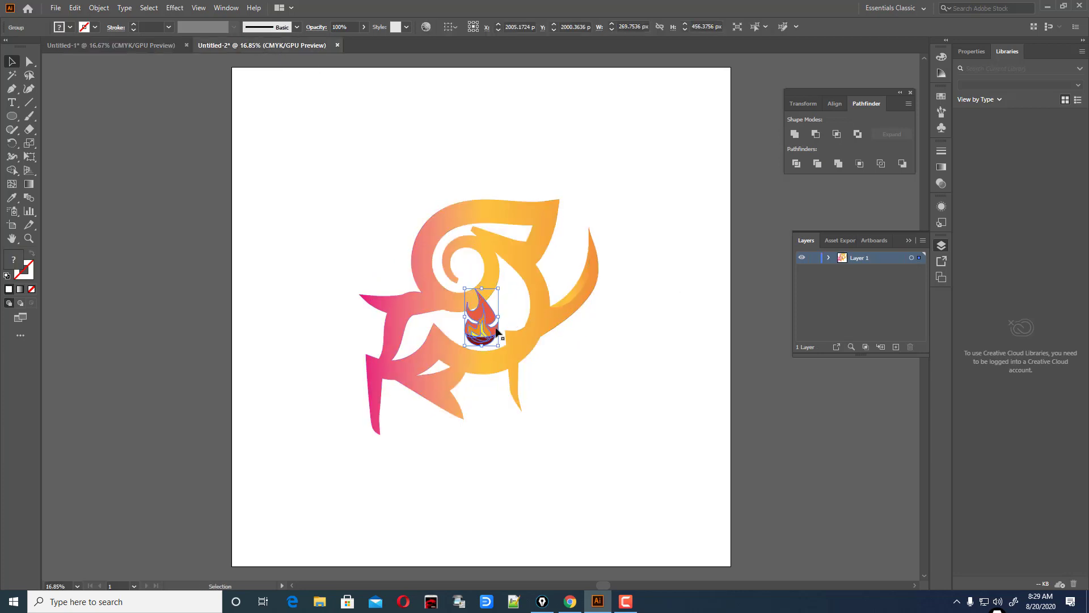
{"action": "left_click_drag", "start_coordinate": [483, 326], "coordinate": [612, 195]}
{"action": "left_click", "coordinate": [656, 239]}
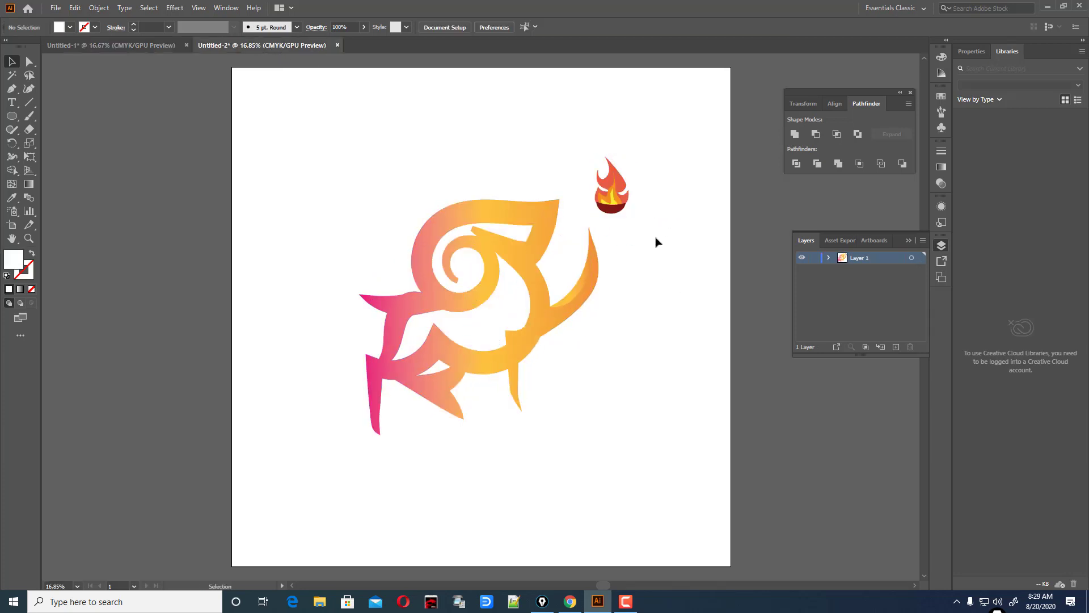
Copy the Aries text from Untitled-1 into Untitled-2 and place it just below the ram.
{"action": "left_click", "coordinate": [155, 46]}
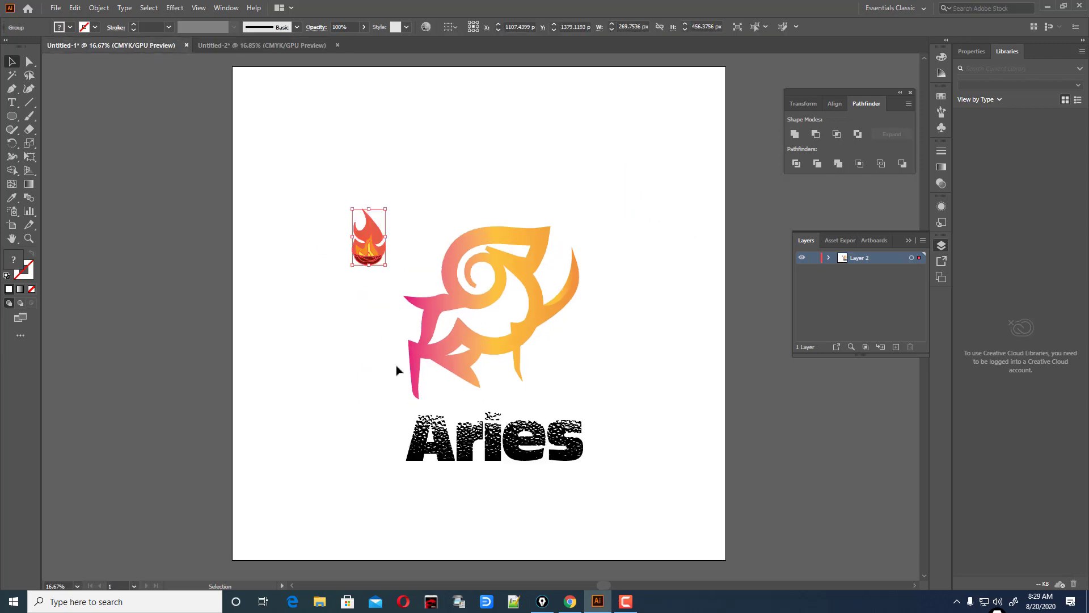
{"action": "left_click", "coordinate": [442, 432]}
{"action": "left_click", "coordinate": [443, 430], "text": "ctrl"}
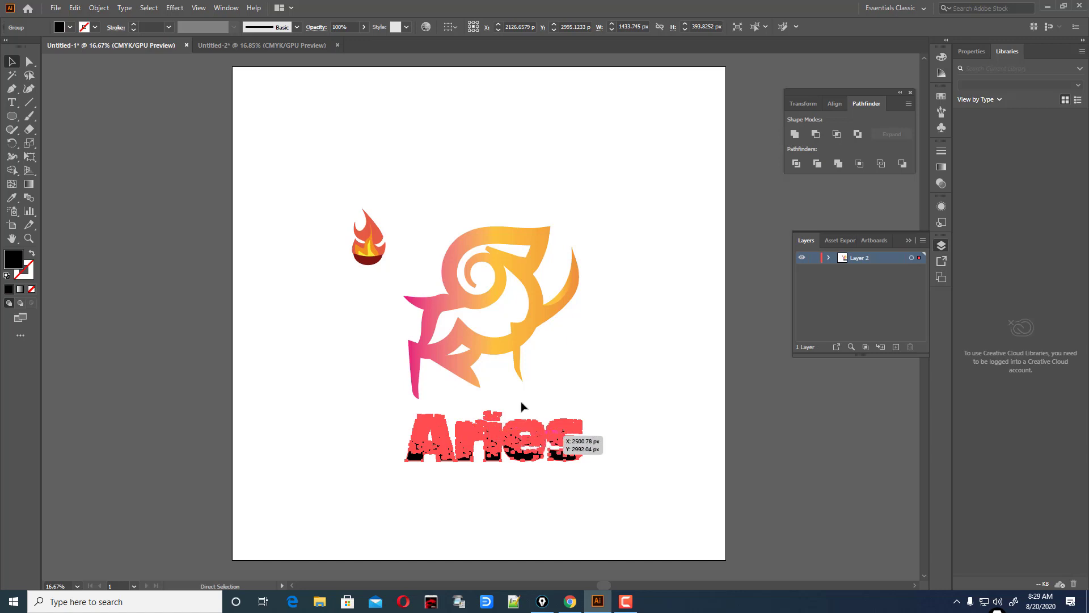
{"action": "key", "text": "ctrl+Tab"}
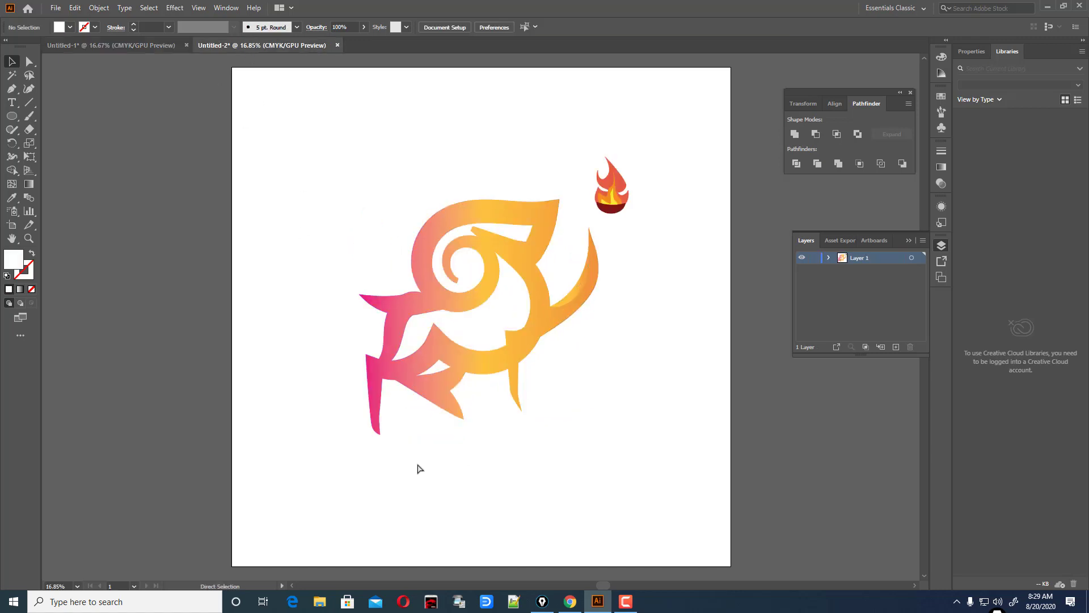
{"action": "key", "text": "ctrl+v"}
{"action": "left_click_drag", "start_coordinate": [479, 338], "coordinate": [463, 481]}
{"action": "left_click", "coordinate": [610, 453]}
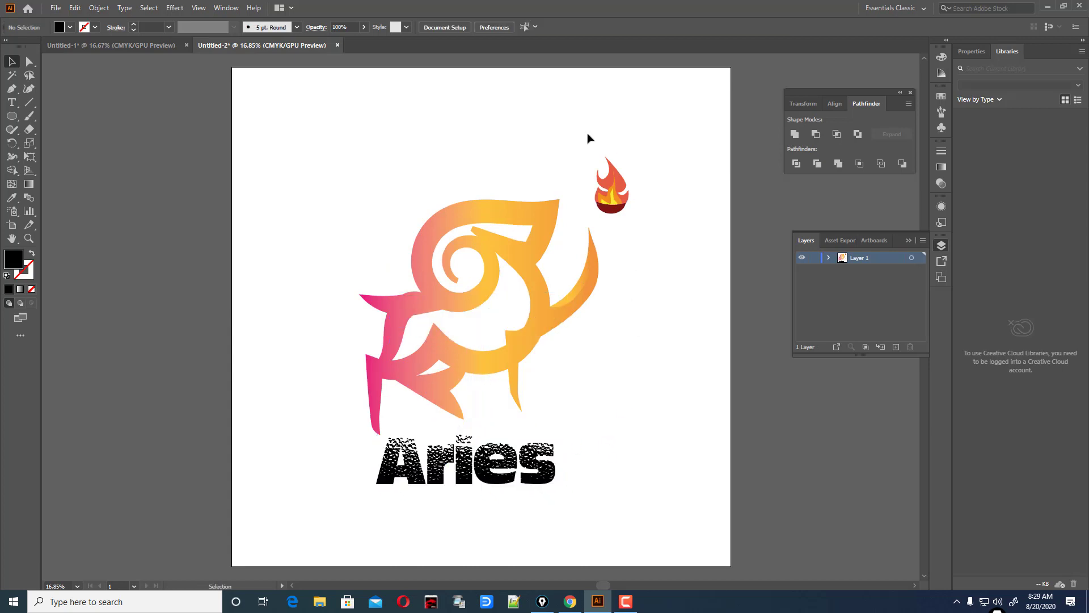
Try placing the flame directly on the tip of the ram's curved tail.
{"action": "left_click_drag", "start_coordinate": [586, 137], "coordinate": [681, 267]}
{"action": "left_click", "coordinate": [681, 267]}
{"action": "left_click_drag", "start_coordinate": [587, 149], "coordinate": [589, 228]}
{"action": "left_click", "coordinate": [634, 236]}
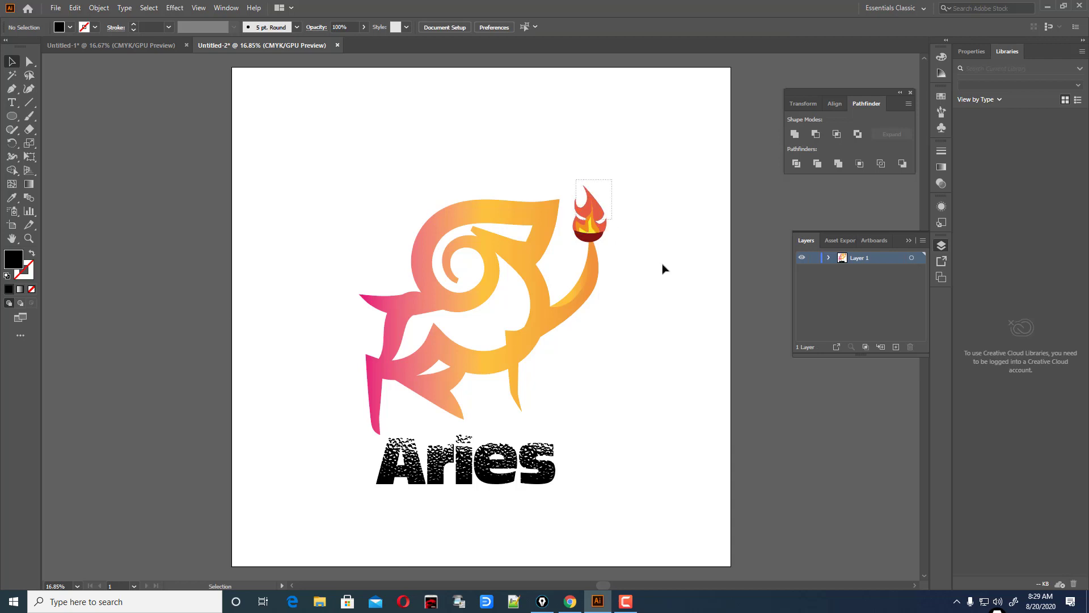
Move the flame up and to the right, leaving a clear gap between it and the ram's tail tip.
{"action": "left_click", "coordinate": [607, 228]}
{"action": "left_click_drag", "start_coordinate": [609, 228], "coordinate": [636, 171]}
{"action": "left_click", "coordinate": [609, 252]}
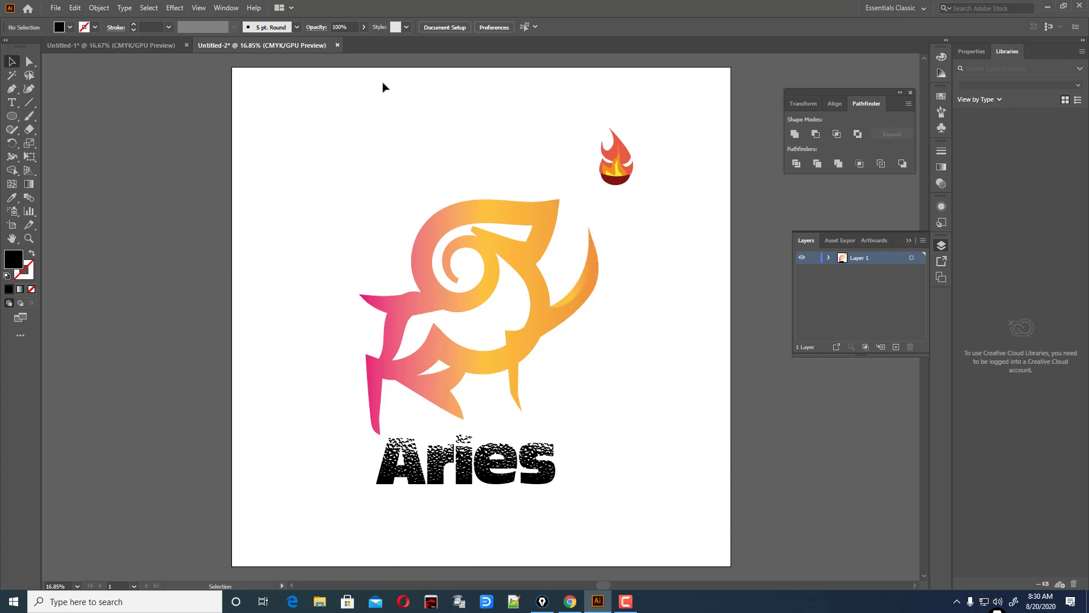
{"action": "left_click", "coordinate": [453, 312]}
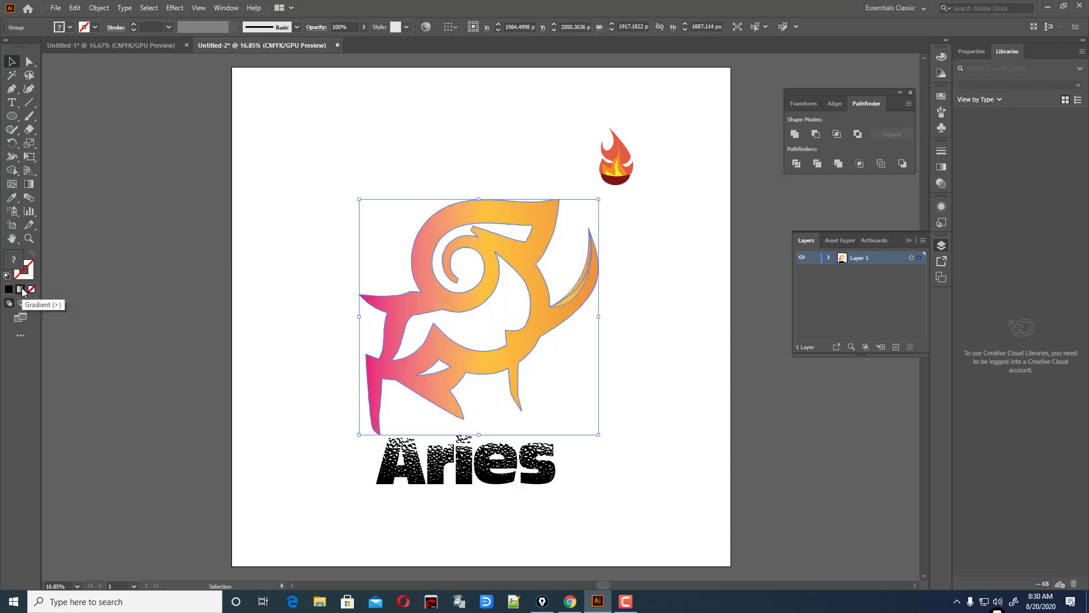
{"action": "left_click", "coordinate": [629, 333]}
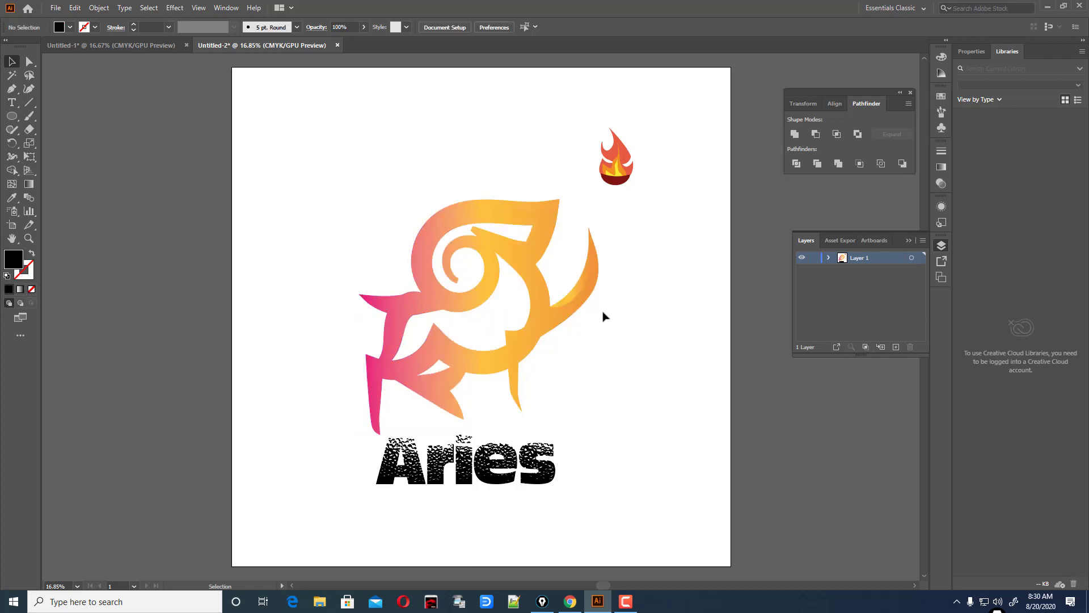
{"action": "left_click", "coordinate": [555, 307]}
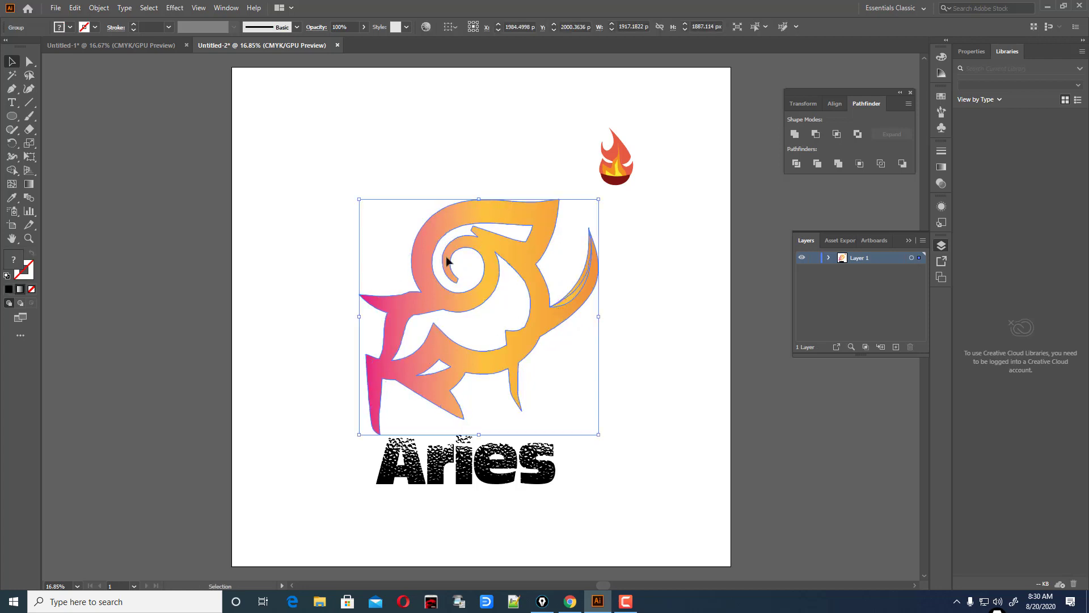
{"action": "left_click", "coordinate": [300, 256]}
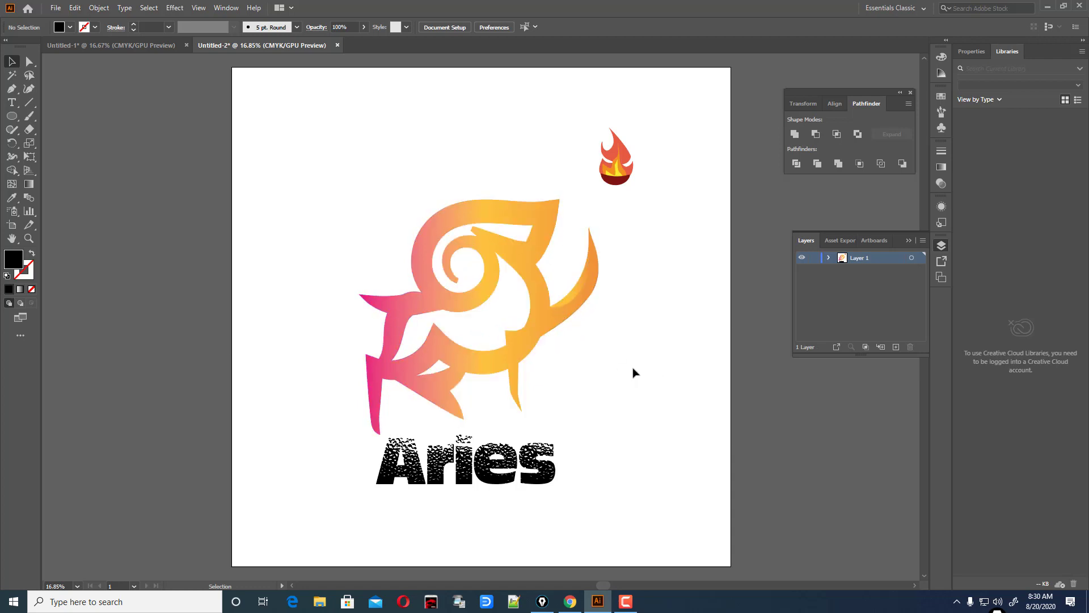
Draw a narrow black leaf shape about 96 x 345 px with the Pen tool, rising from the ram's tail tip toward the flame.
{"action": "scroll", "coordinate": [634, 373], "scroll_direction": "up", "scroll_amount": 1}
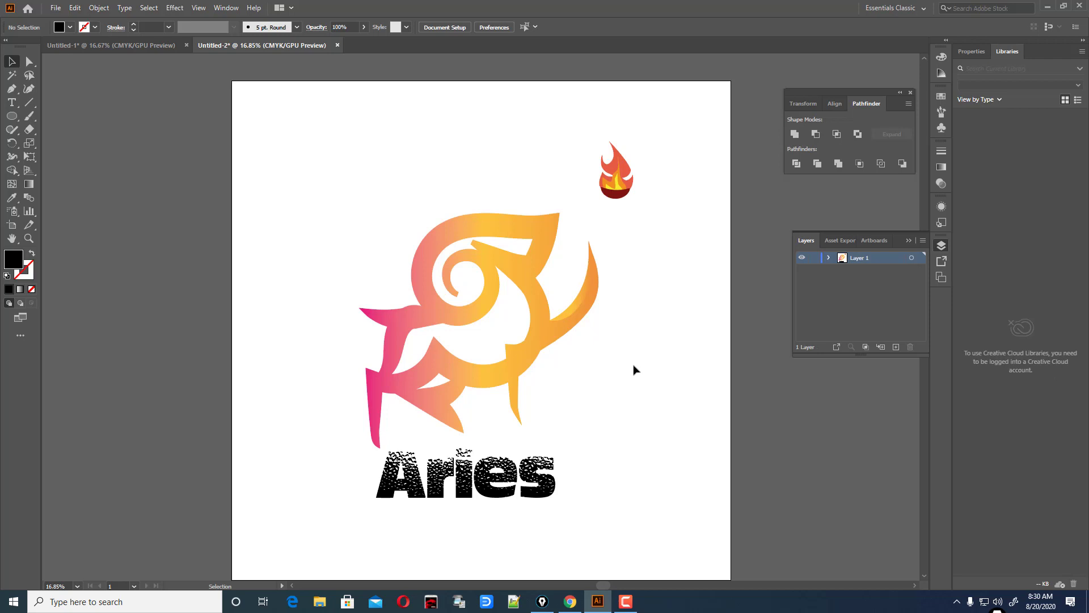
{"action": "left_click", "coordinate": [12, 89]}
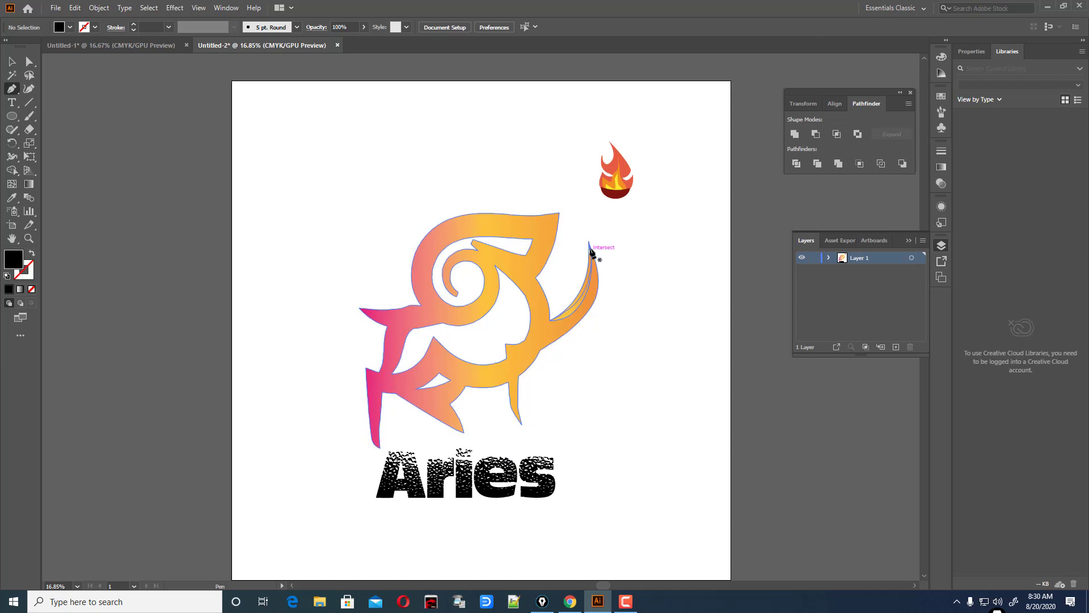
{"action": "left_click", "coordinate": [590, 250]}
{"action": "left_click_drag", "start_coordinate": [603, 229], "coordinate": [591, 254]}
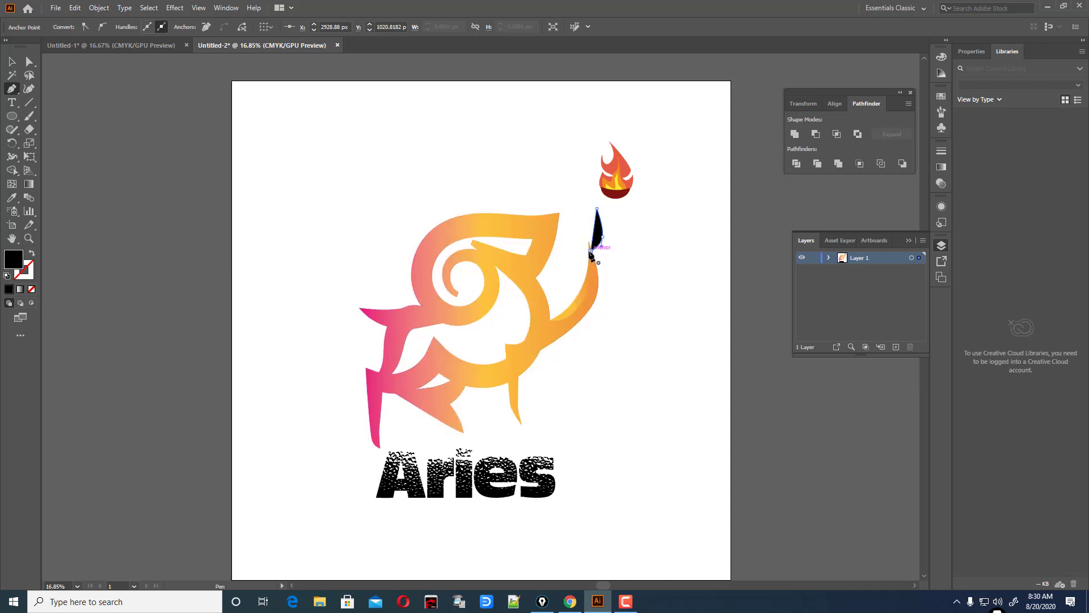
{"action": "left_click", "coordinate": [590, 251]}
{"action": "key", "text": "v"}
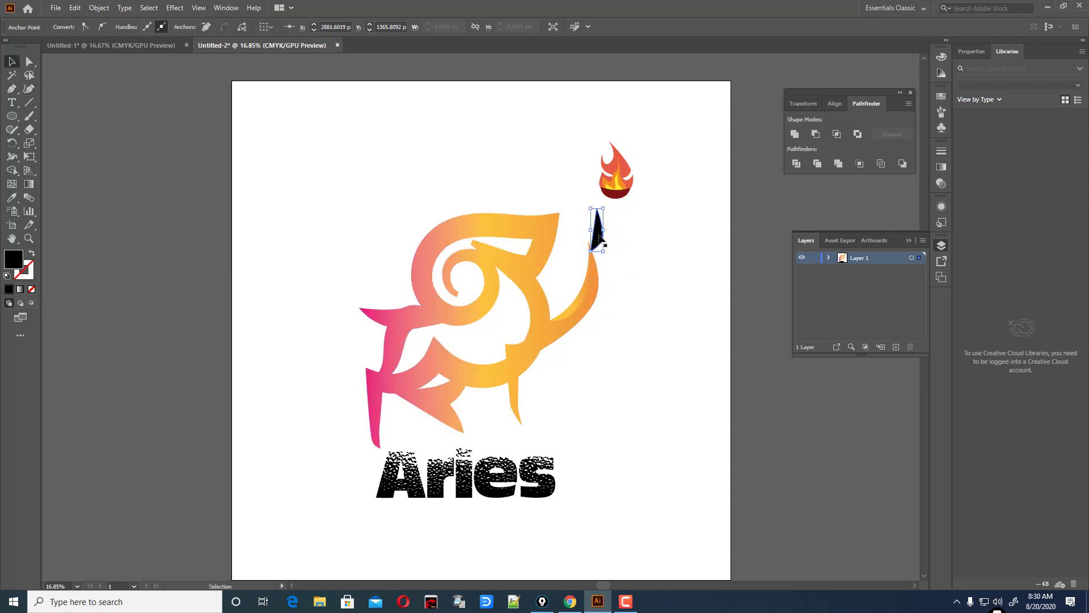
{"action": "left_click_drag", "start_coordinate": [600, 238], "coordinate": [597, 245]}
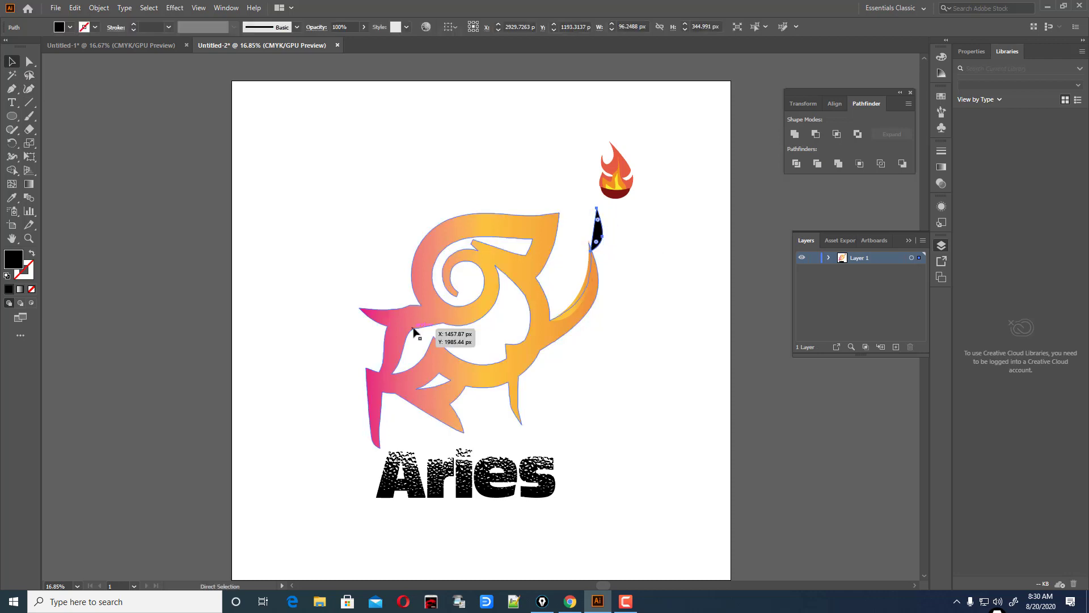
Move the leaf shape's lower point up to the tail tip and bulge its right edge outward with the Curvature tool.
{"action": "key", "text": "ctrl+1"}
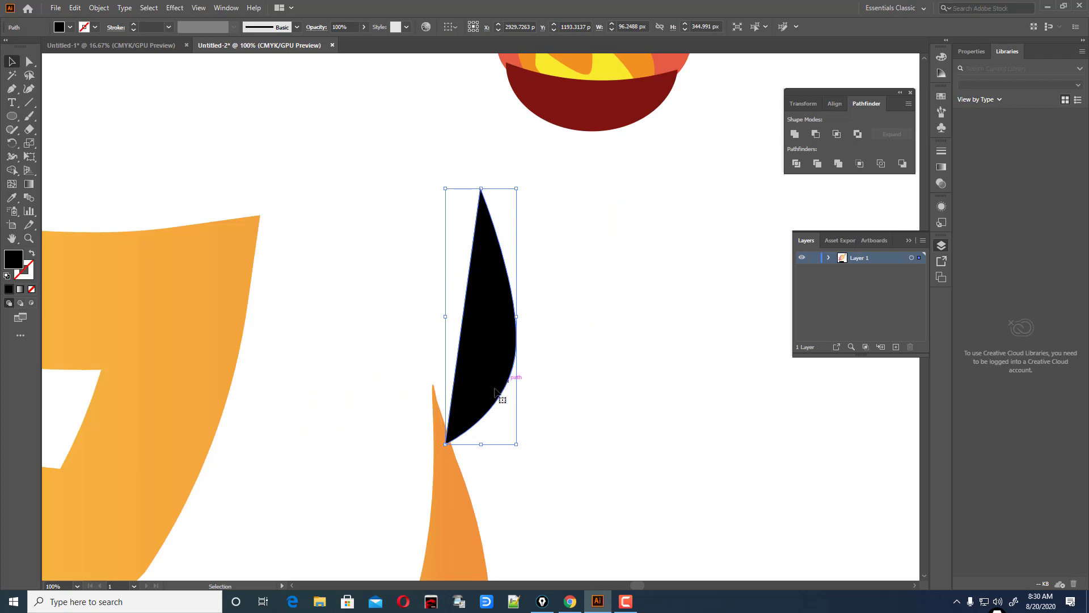
{"action": "left_click", "coordinate": [28, 88]}
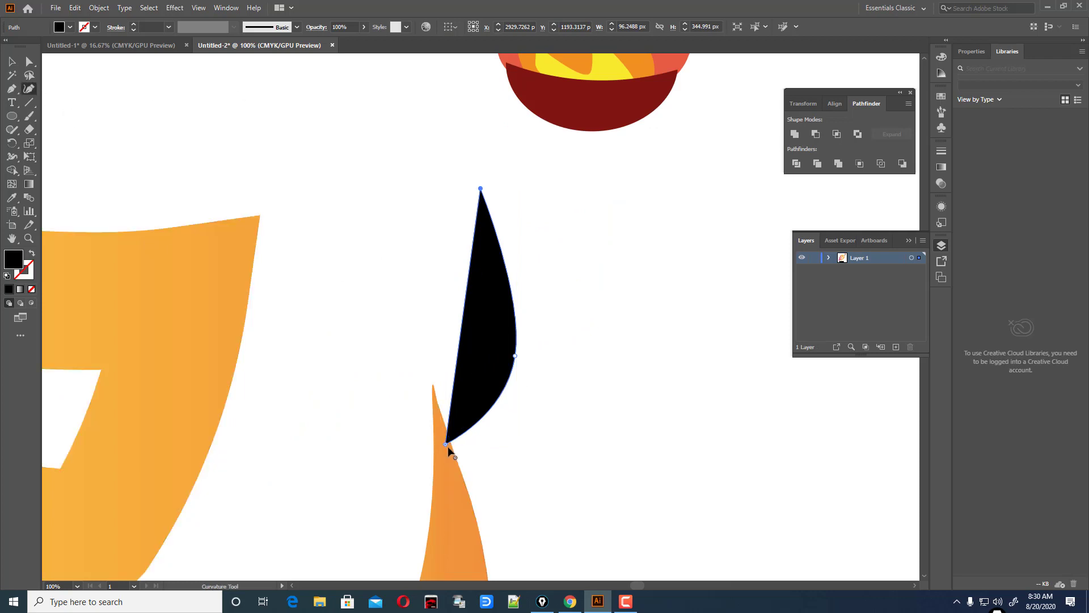
{"action": "left_click_drag", "start_coordinate": [446, 442], "coordinate": [433, 390]}
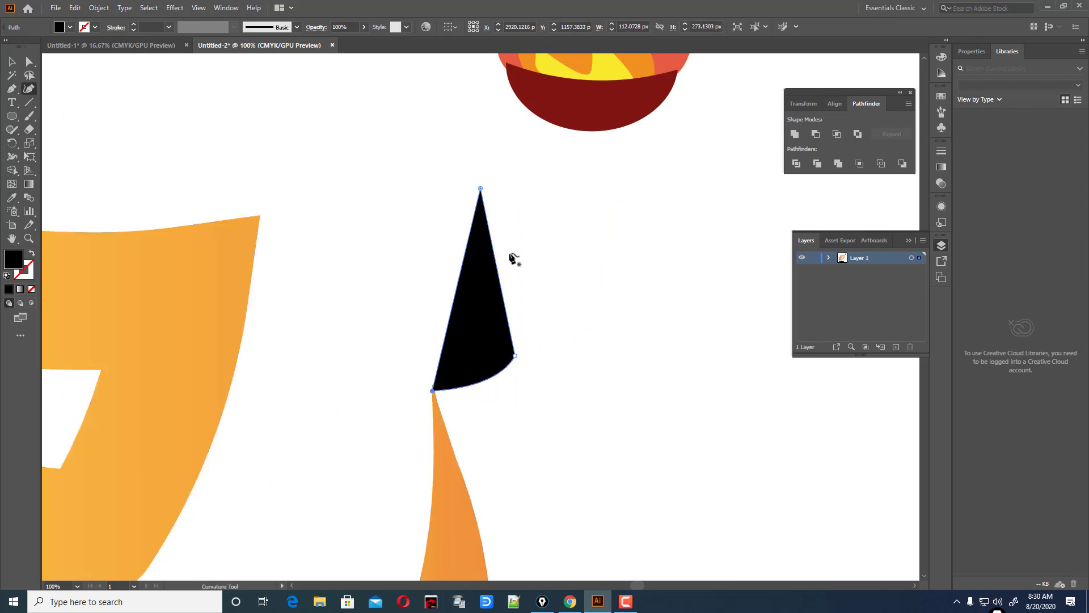
{"action": "left_click_drag", "start_coordinate": [499, 267], "coordinate": [529, 272]}
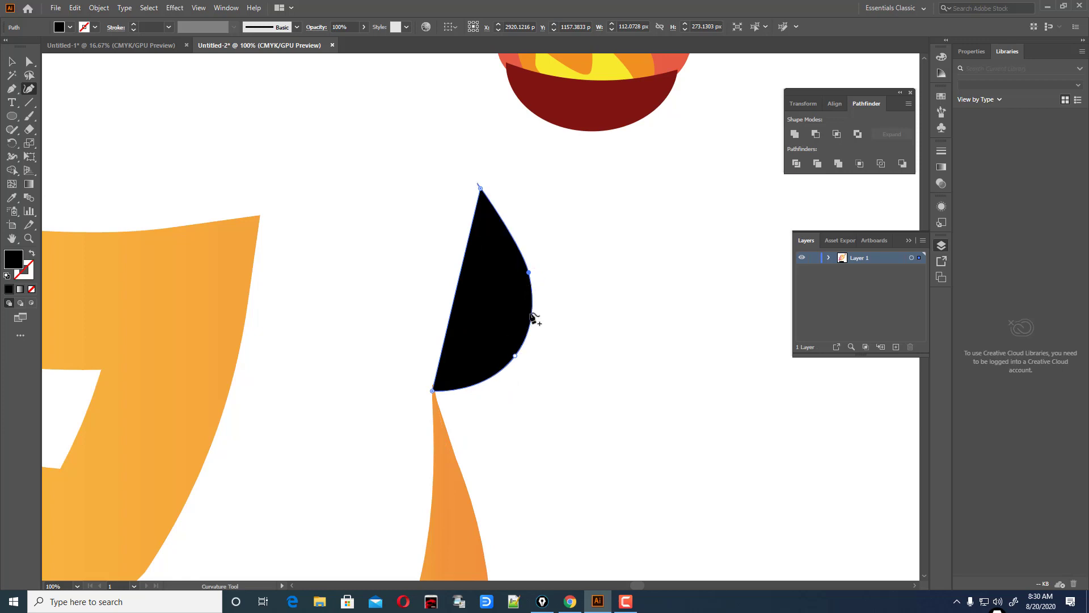
{"action": "left_click", "coordinate": [512, 357]}
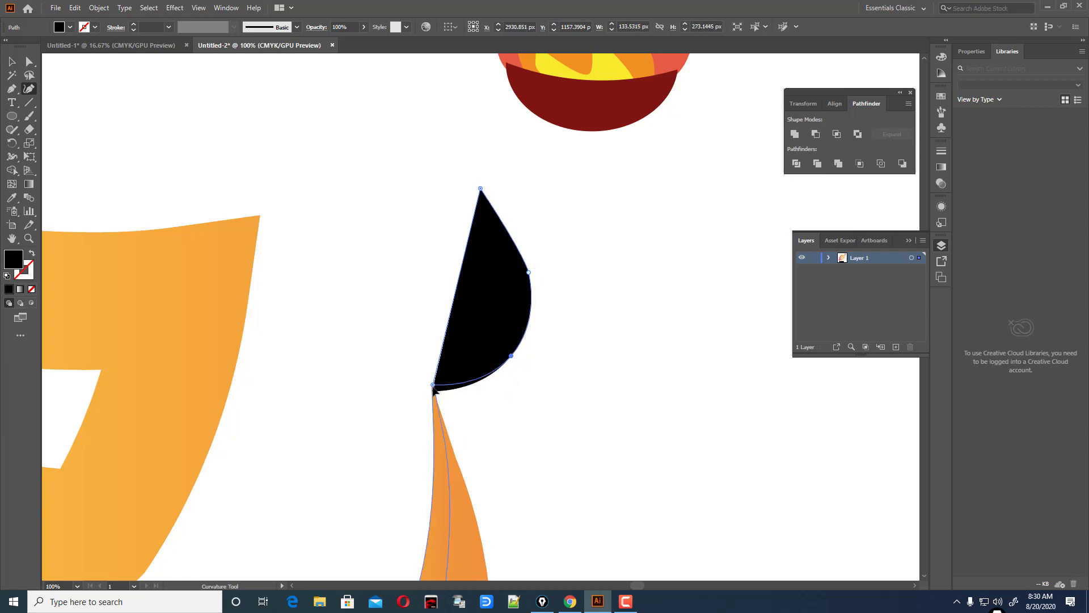
Curve the leaf shape's straight left edge inward and align its lower point exactly with the tail tip.
{"action": "left_click_drag", "start_coordinate": [456, 293], "coordinate": [472, 304]}
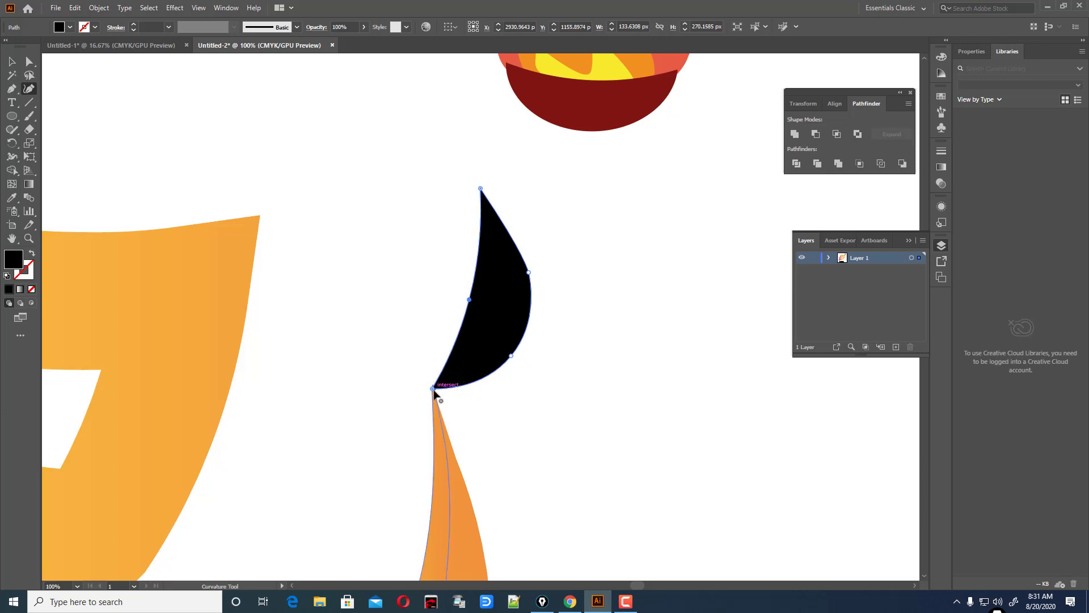
{"action": "mouse_move", "coordinate": [433, 389]}
{"action": "left_mouse_down"}
{"action": "mouse_move", "coordinate": [438, 373]}
{"action": "mouse_move", "coordinate": [434, 388]}
{"action": "left_mouse_up"}
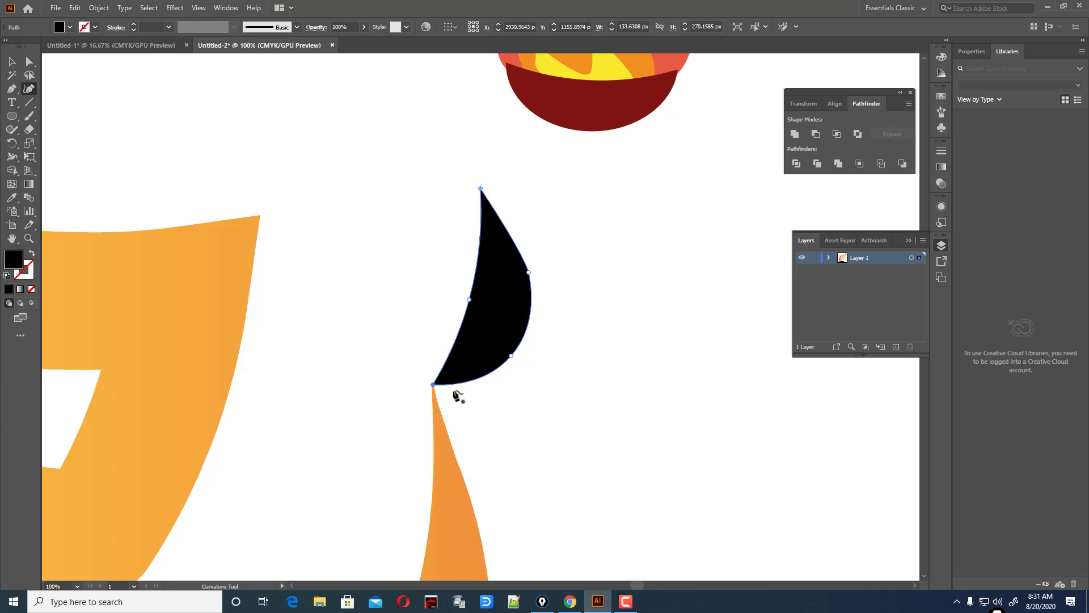
{"action": "left_click", "coordinate": [12, 62]}
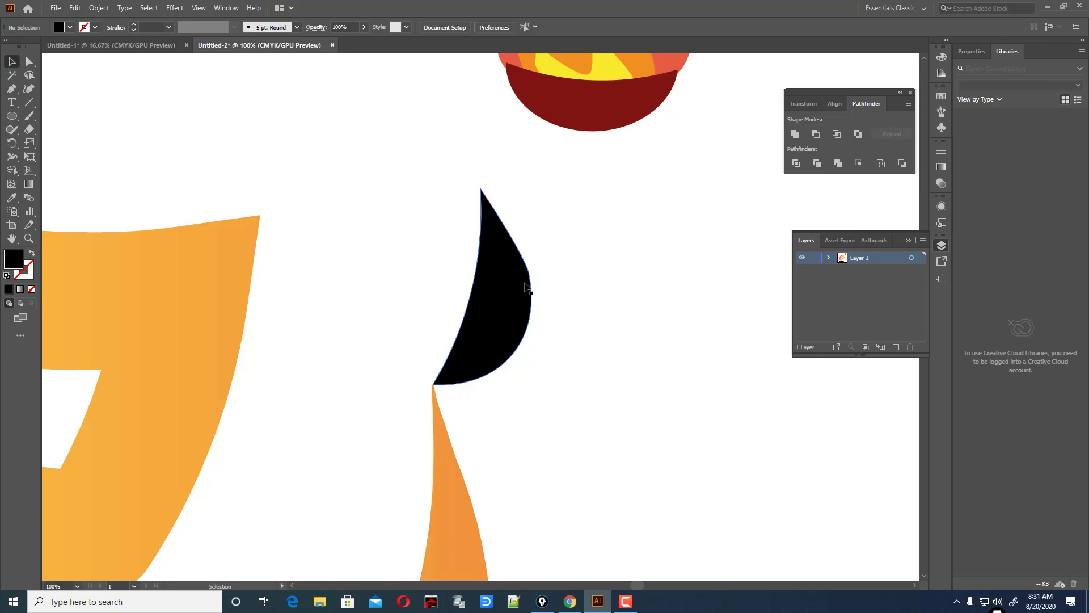
Fill the black leaf shape with the ram's pink-to-orange gradient, sampled from the tail with the Eyedropper.
{"action": "scroll", "coordinate": [314, 236], "scroll_direction": "down", "scroll_amount": 1}
{"action": "key", "text": "i"}
{"action": "scroll", "coordinate": [561, 430], "scroll_direction": "down", "scroll_amount": 1}
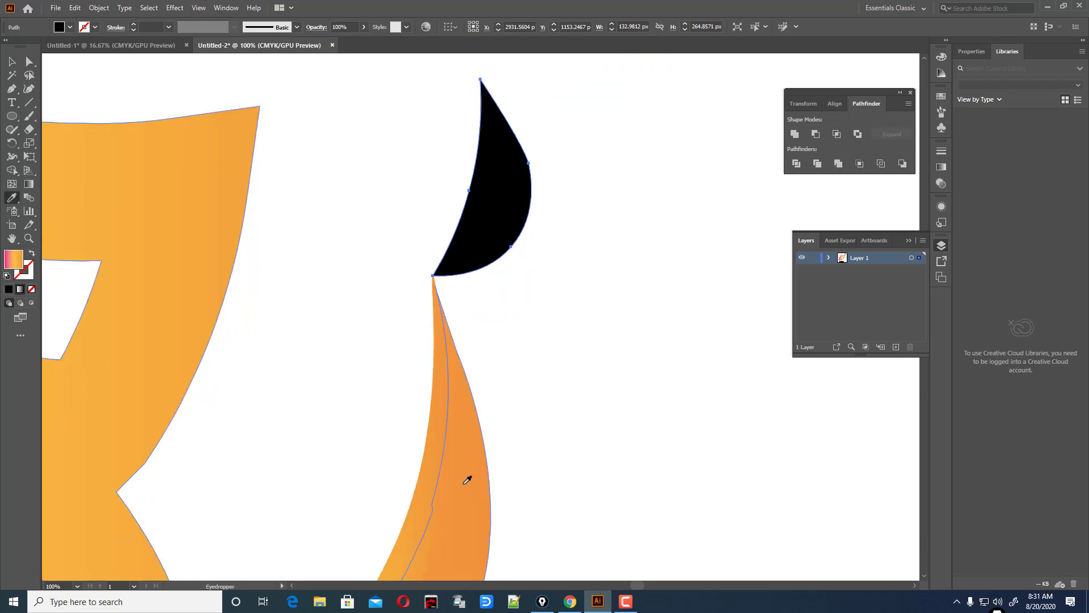
{"action": "left_click", "coordinate": [469, 477]}
{"action": "scroll", "coordinate": [499, 392], "scroll_direction": "down", "scroll_amount": 1}
{"action": "left_click", "coordinate": [18, 65]}
{"action": "left_click", "coordinate": [555, 264]}
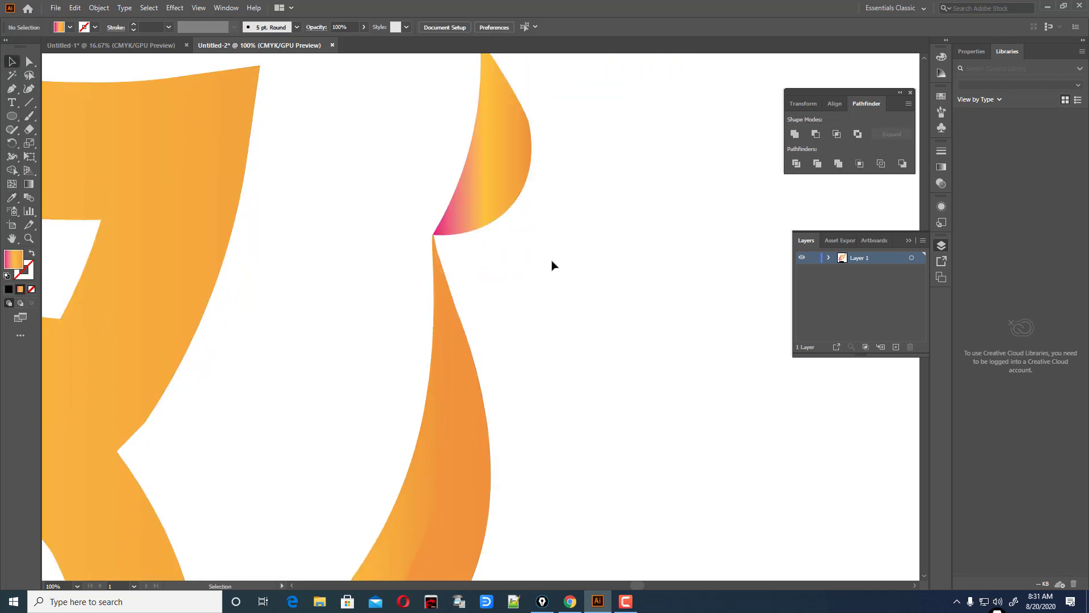
Remove the pink stop from the leaf shape's gradient, keeping only the yellow and orange stops.
{"action": "scroll", "coordinate": [504, 233], "scroll_direction": "up", "scroll_amount": 1}
{"action": "left_click", "coordinate": [503, 233]}
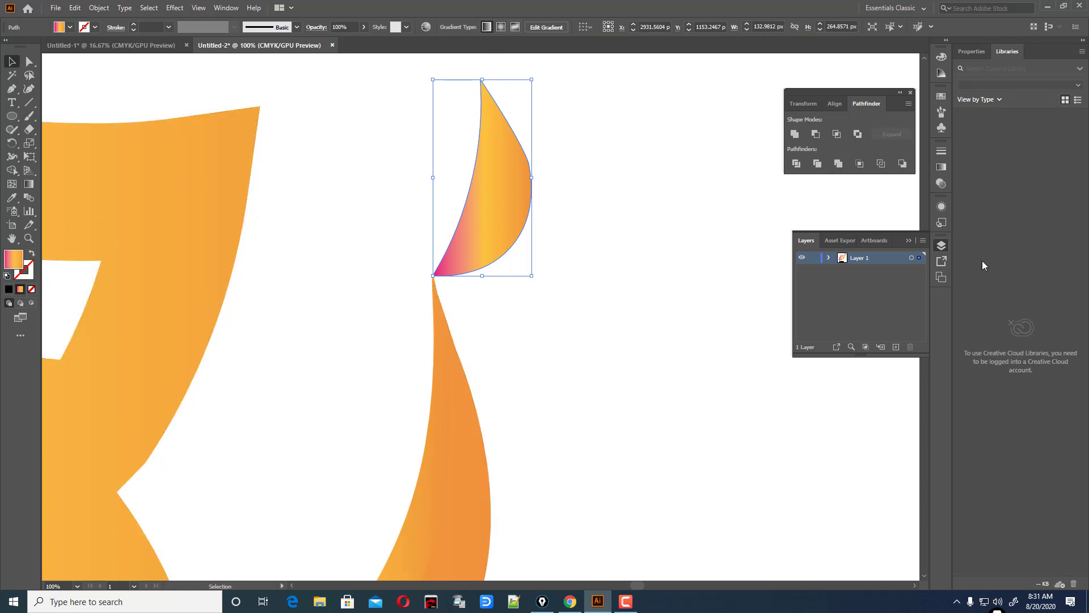
{"action": "left_click", "coordinate": [941, 167]}
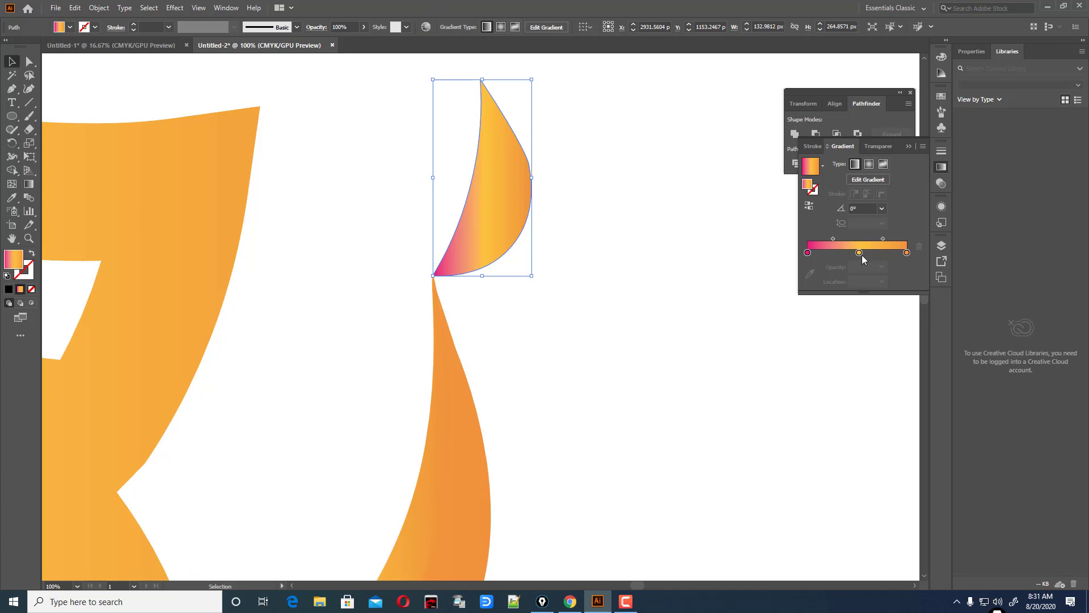
{"action": "left_click_drag", "start_coordinate": [809, 250], "coordinate": [802, 392]}
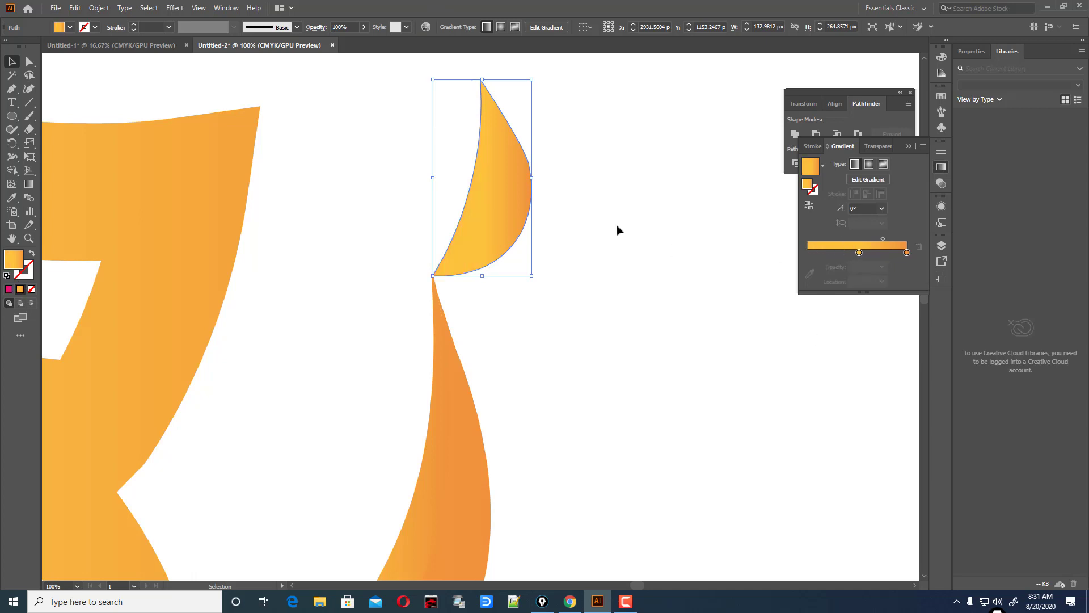
{"action": "scroll", "coordinate": [619, 230], "scroll_direction": "down", "scroll_amount": 3}
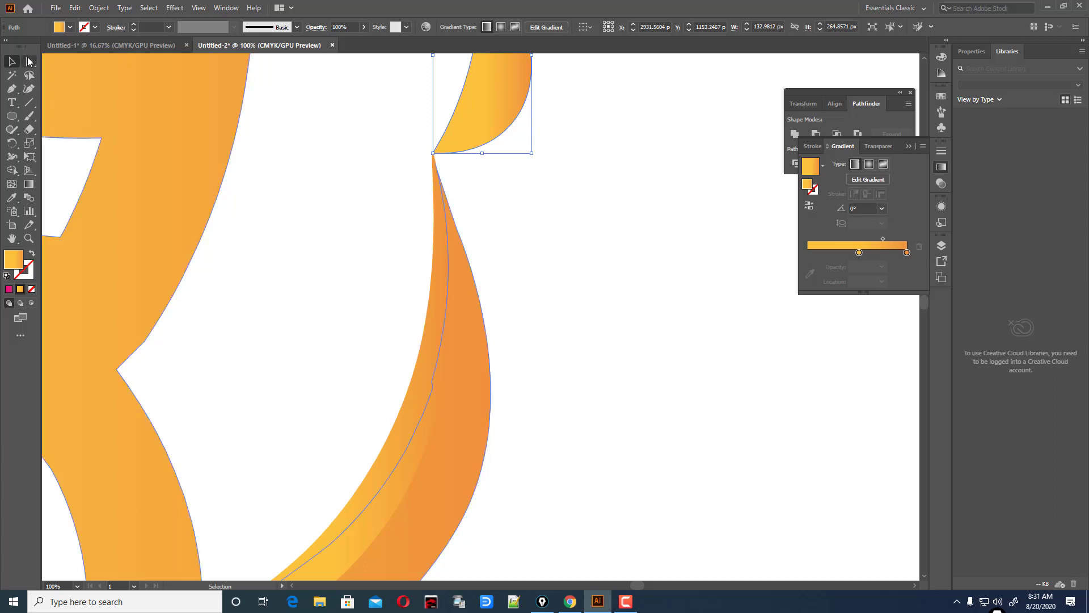
{"action": "left_click", "coordinate": [471, 381]}
{"action": "scroll", "coordinate": [482, 372], "scroll_direction": "down", "scroll_amount": 1}
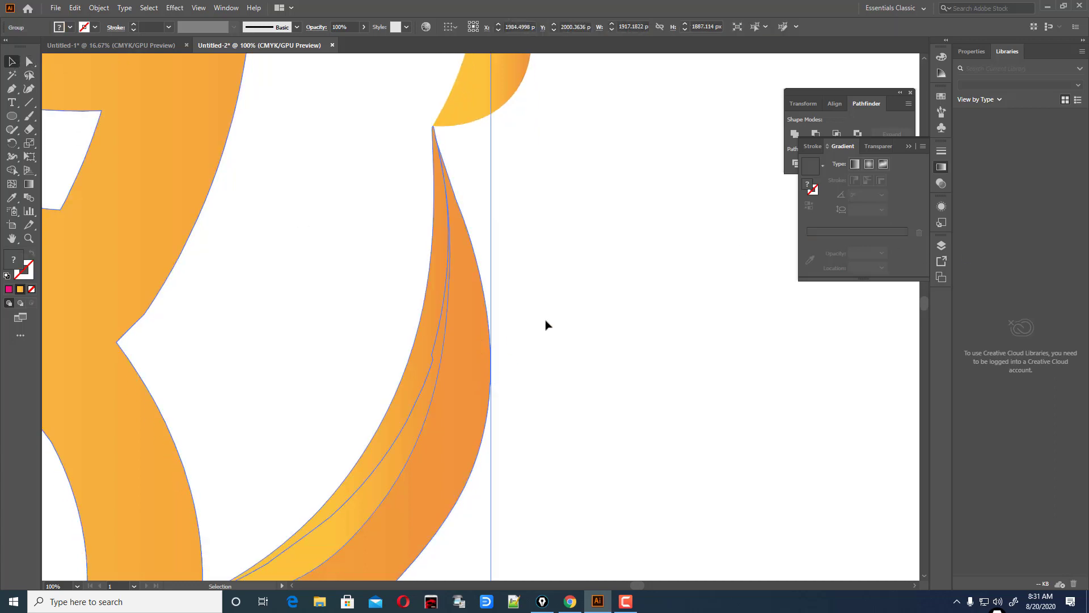
{"action": "left_click", "coordinate": [583, 314]}
{"action": "scroll", "coordinate": [584, 314], "scroll_direction": "up", "scroll_amount": 4}
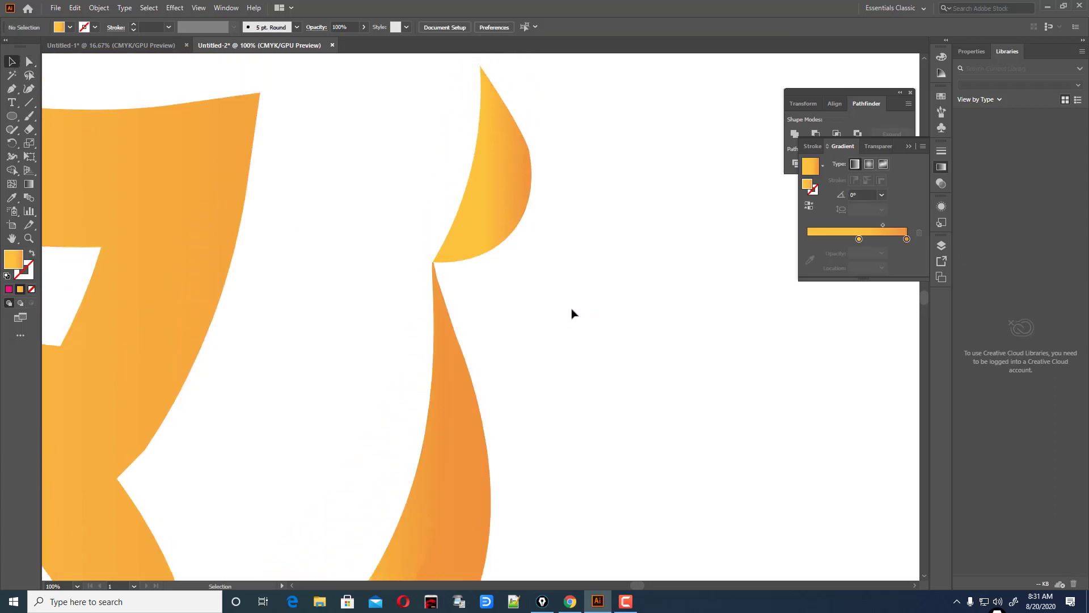
Smooth the upper part of the leaf shape's right edge into a continuous curve with the Curvature tool, then deselect it.
{"action": "left_click", "coordinate": [521, 205]}
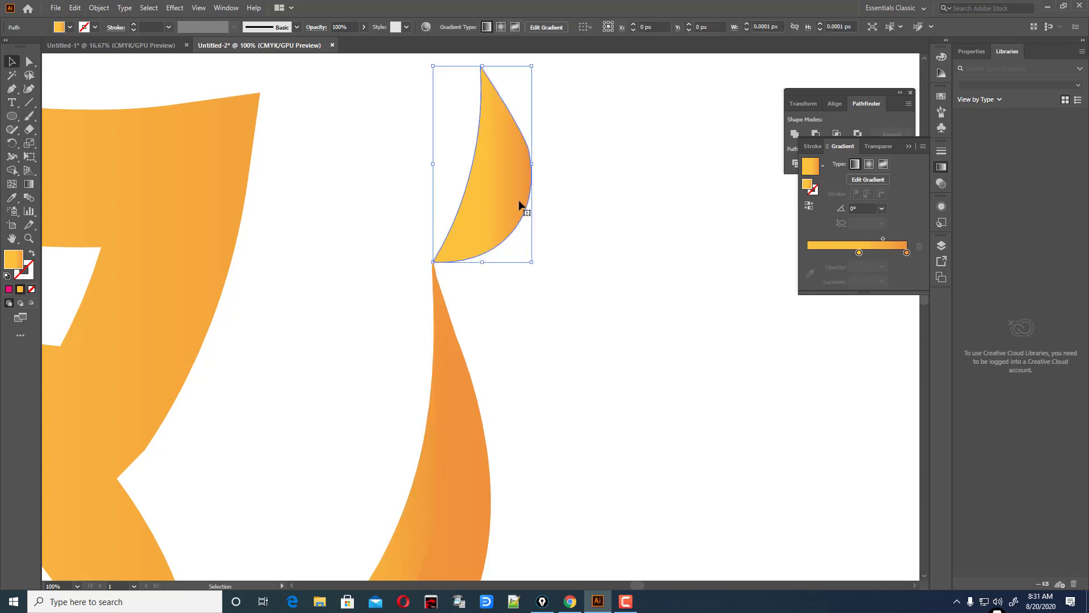
{"action": "scroll", "coordinate": [520, 205], "scroll_direction": "up", "scroll_amount": 1}
{"action": "left_click", "coordinate": [29, 89]}
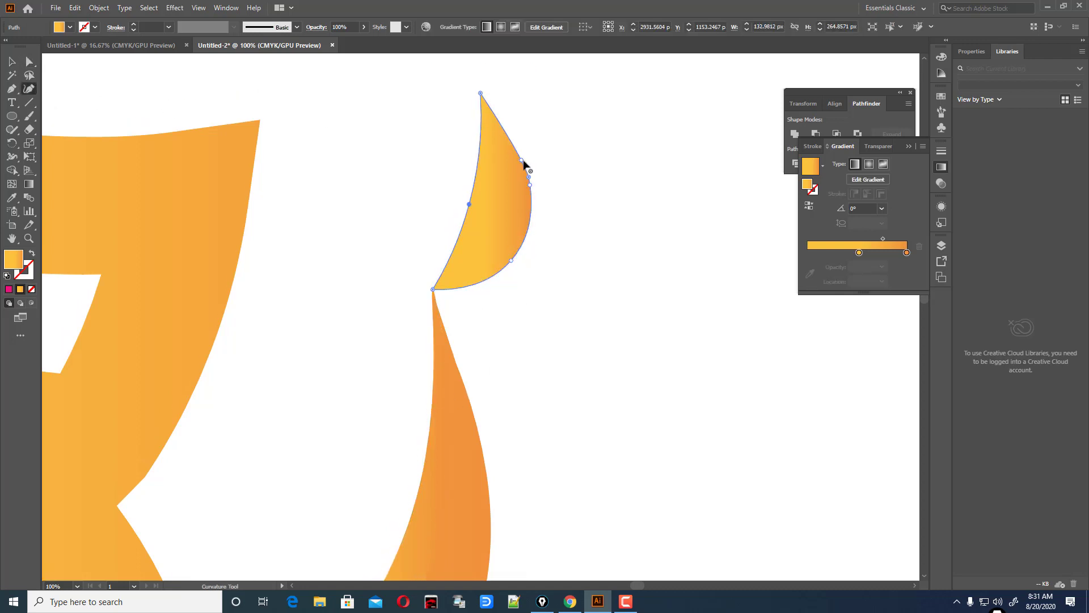
{"action": "left_click_drag", "start_coordinate": [526, 163], "coordinate": [522, 155]}
{"action": "scroll", "coordinate": [518, 309], "scroll_direction": "down", "scroll_amount": 1}
{"action": "scroll", "coordinate": [525, 296], "scroll_direction": "up", "scroll_amount": 1}
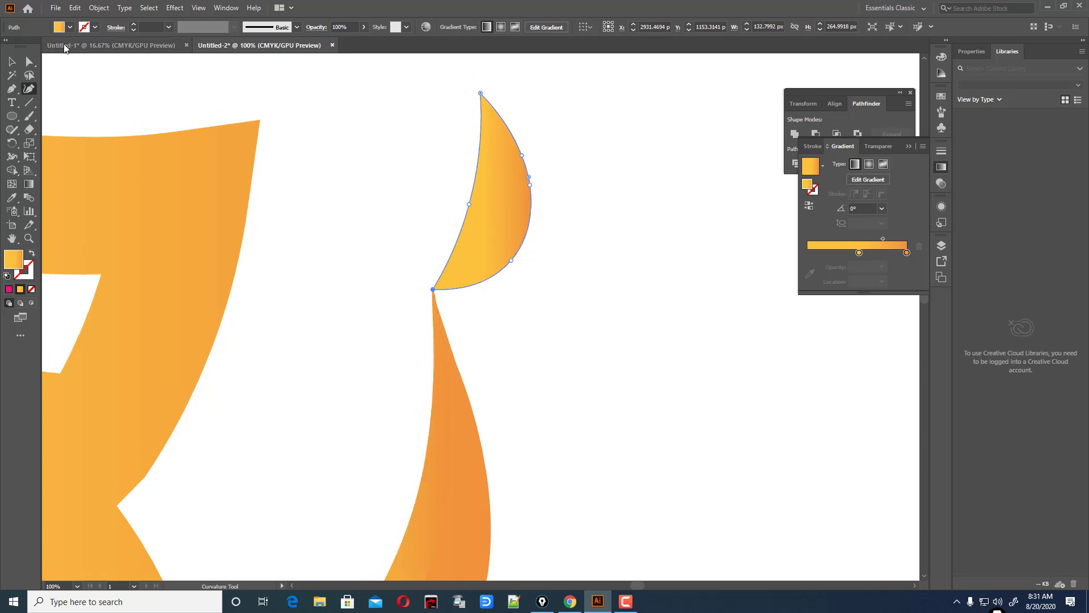
{"action": "key", "text": "v"}
{"action": "left_click", "coordinate": [469, 181]}
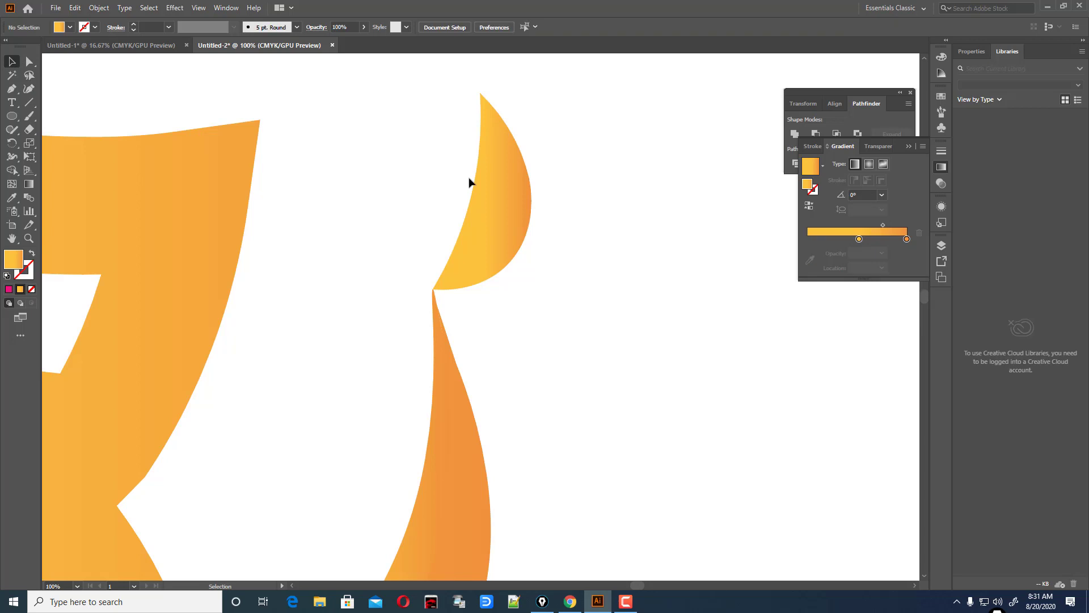
Curve the leaf shape's left edge further inward with the Curvature tool to make a slimmer crescent, then deselect it.
{"action": "left_click", "coordinate": [522, 229]}
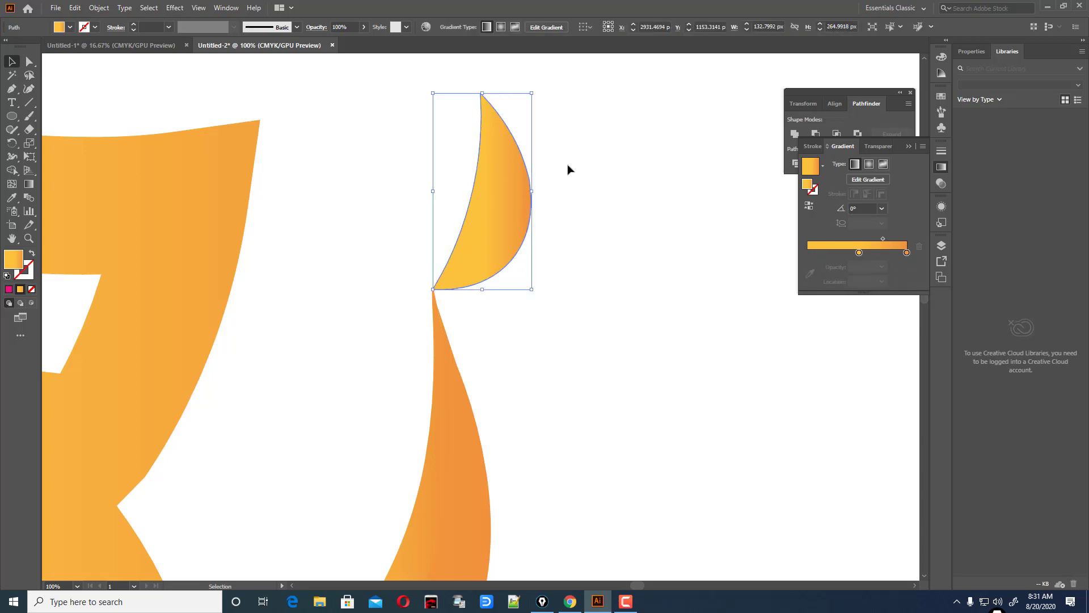
{"action": "left_click", "coordinate": [29, 89]}
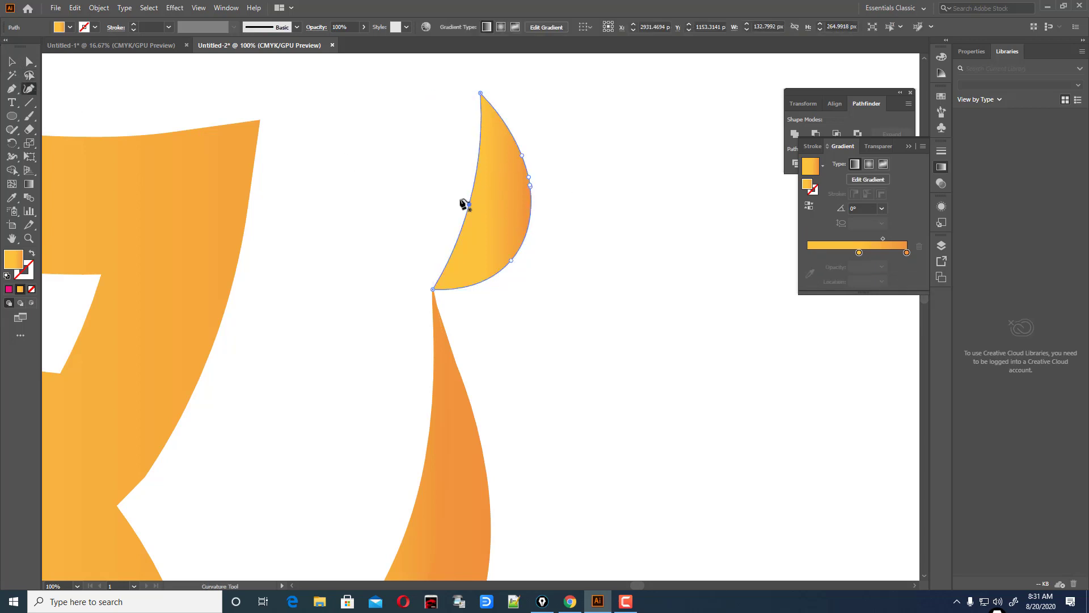
{"action": "left_click", "coordinate": [470, 205]}
{"action": "left_click_drag", "start_coordinate": [469, 205], "coordinate": [477, 210]}
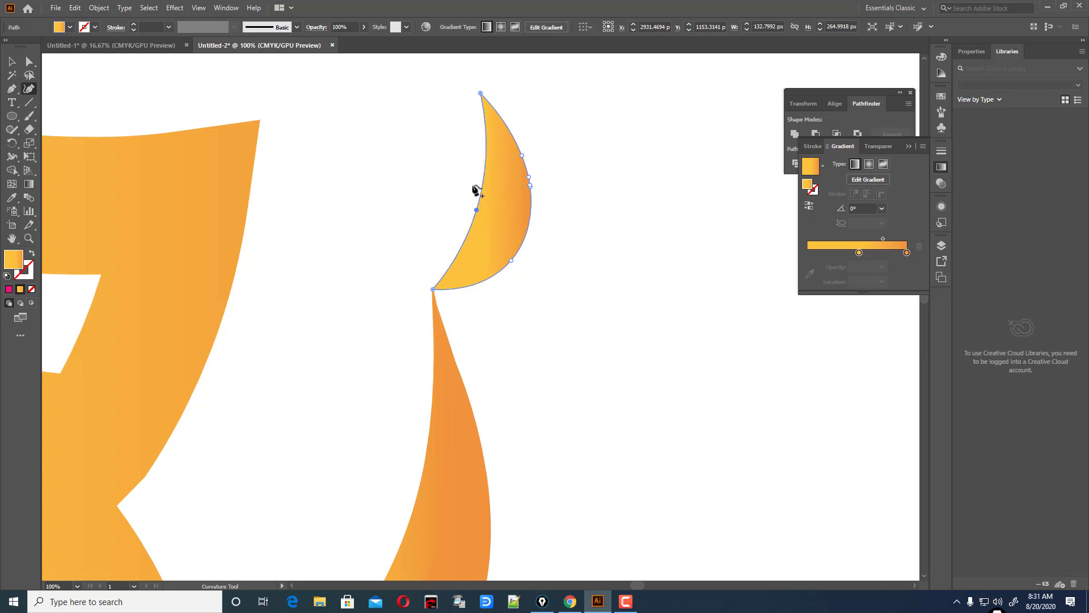
{"action": "left_click", "coordinate": [10, 63]}
{"action": "left_click", "coordinate": [409, 164]}
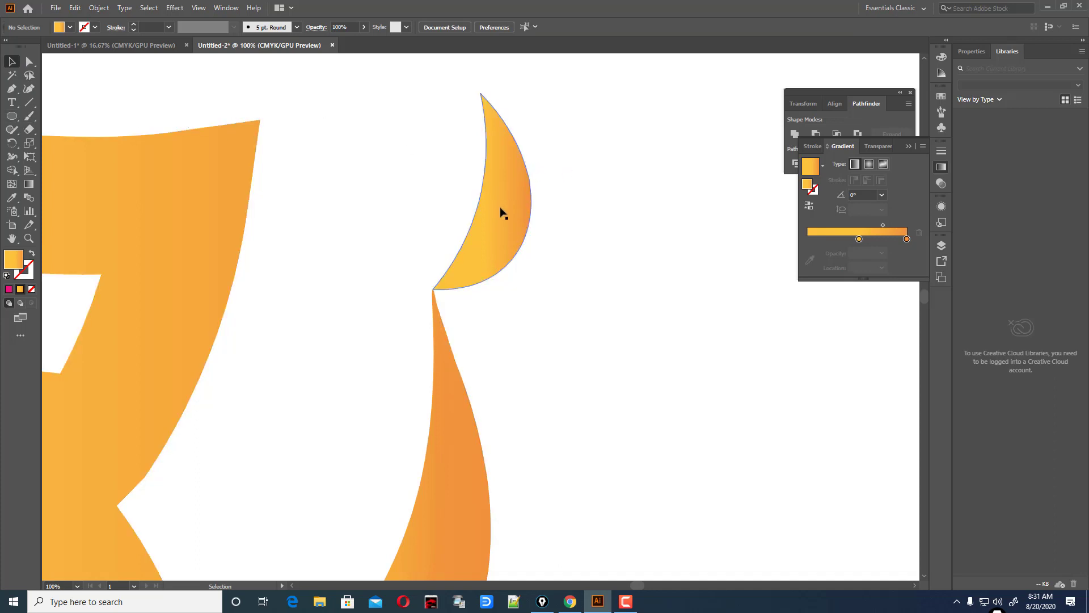
Duplicate the leaf shape slightly to its left and stretch the copy upward to about 138 × 319 px.
{"action": "left_click_drag", "start_coordinate": [502, 212], "coordinate": [478, 212]}
{"action": "left_click_drag", "start_coordinate": [508, 93], "coordinate": [511, 72]}
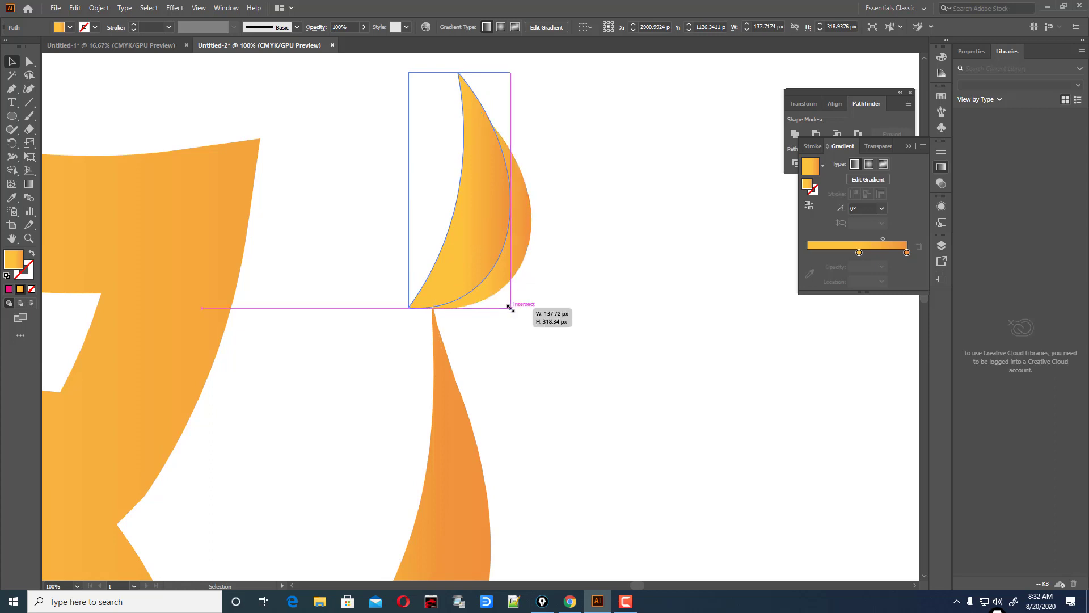
{"action": "left_click", "coordinate": [563, 300]}
Remove the copy's part outside the original leaf with Shape Builder, keeping the overlap as an inner shading band.
{"action": "left_click_drag", "start_coordinate": [423, 180], "coordinate": [628, 282]}
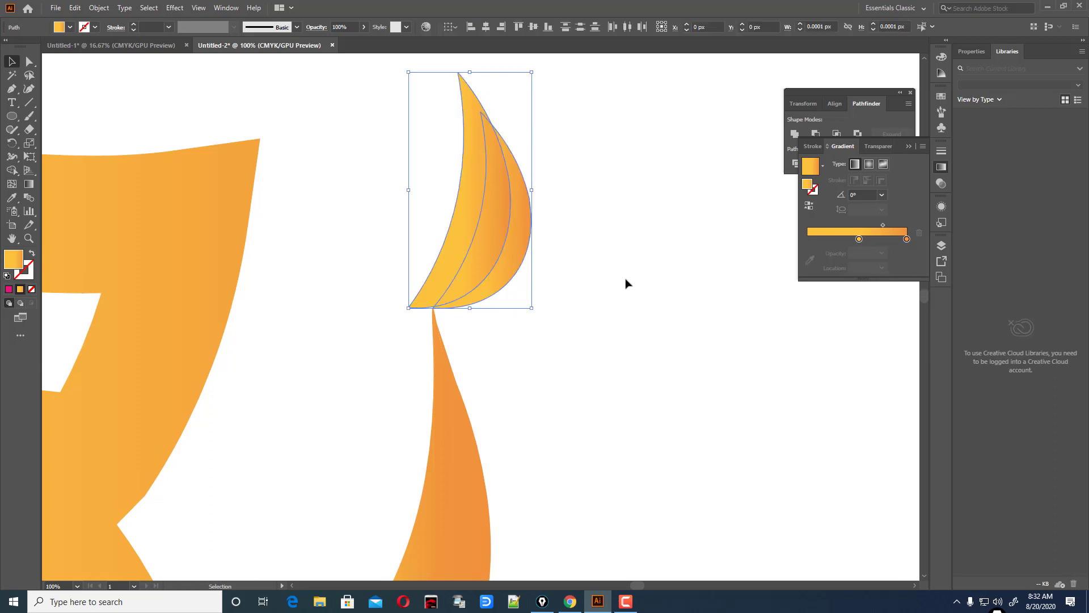
{"action": "left_click", "coordinate": [11, 170]}
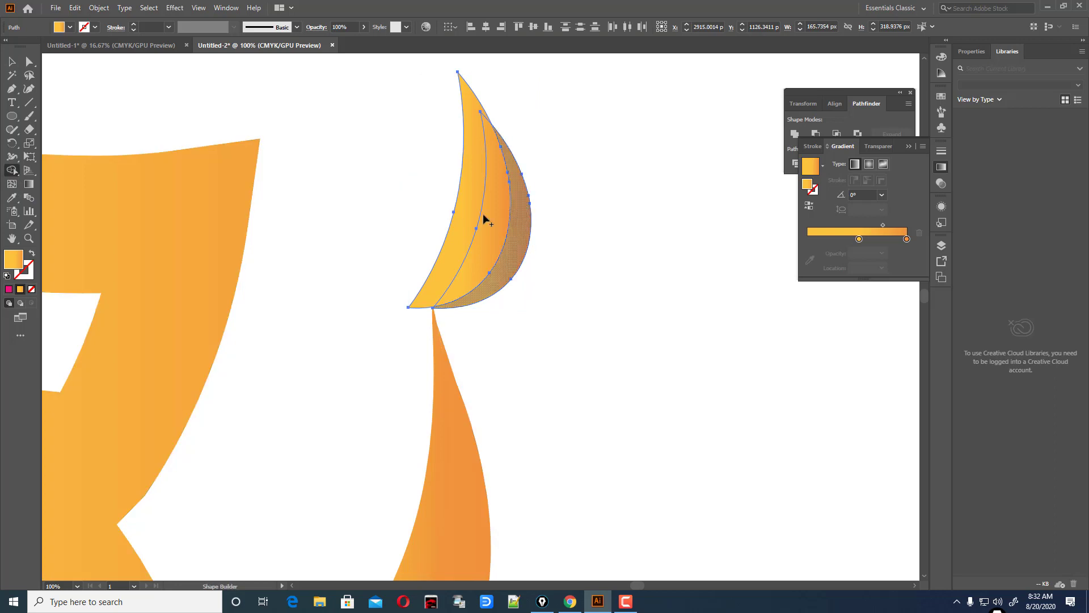
{"action": "left_click", "coordinate": [463, 221], "text": "alt"}
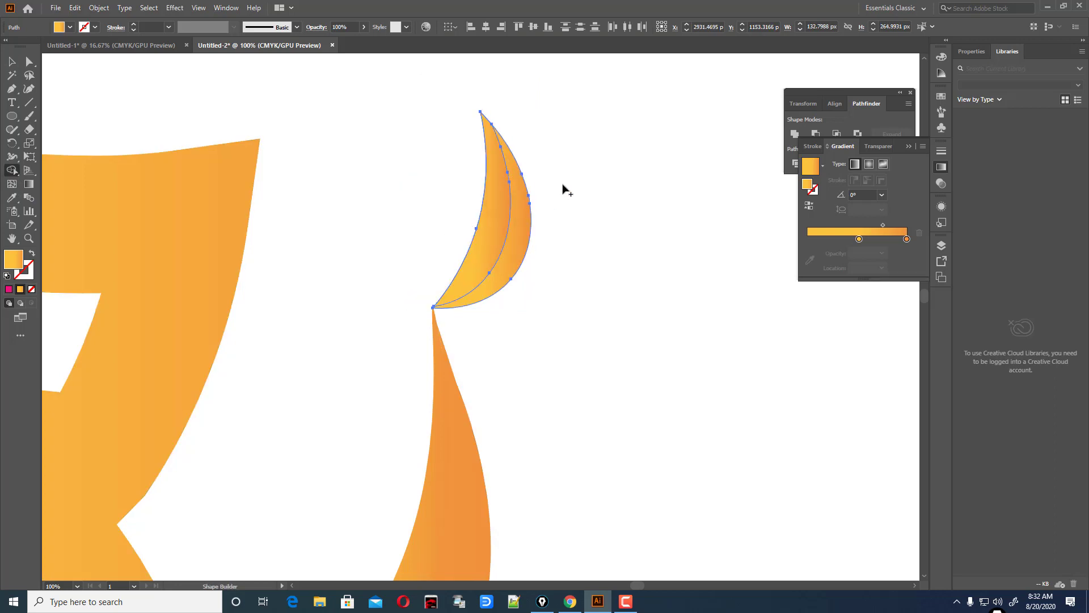
{"action": "left_click", "coordinate": [11, 61]}
{"action": "left_click", "coordinate": [466, 223]}
{"action": "scroll", "coordinate": [560, 231], "scroll_direction": "down", "scroll_amount": 2}
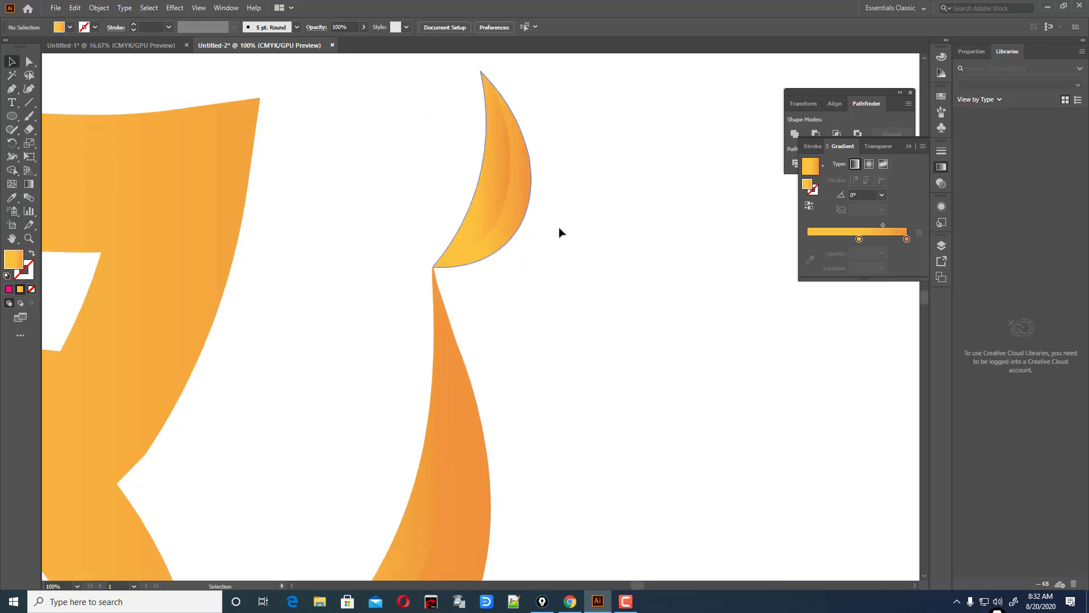
{"action": "left_click_drag", "start_coordinate": [440, 153], "coordinate": [601, 261]}
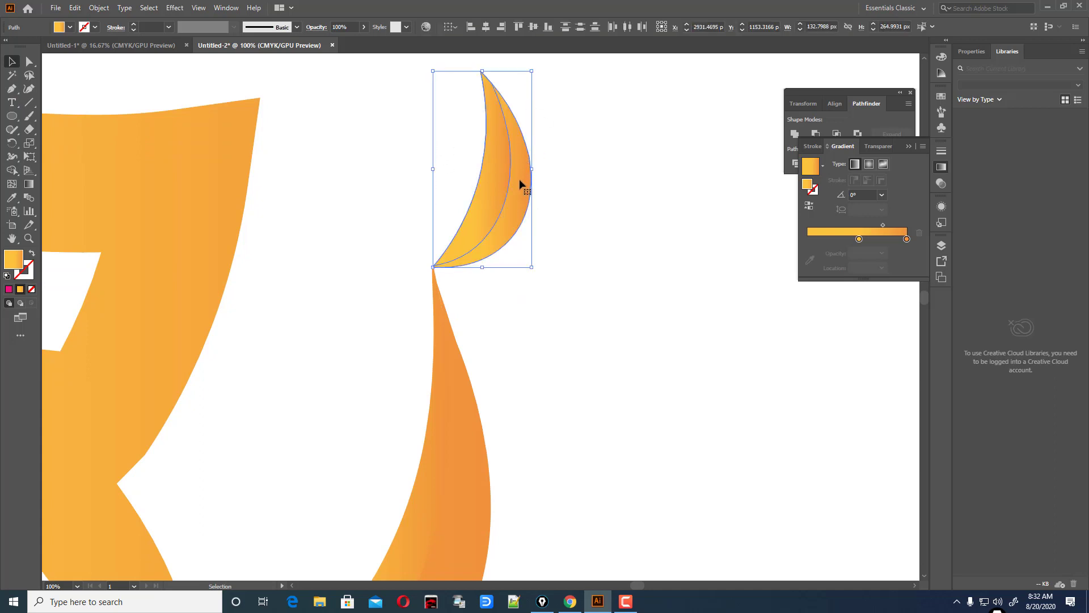
{"action": "left_click_drag", "start_coordinate": [518, 180], "coordinate": [516, 182]}
{"action": "left_click", "coordinate": [586, 200]}
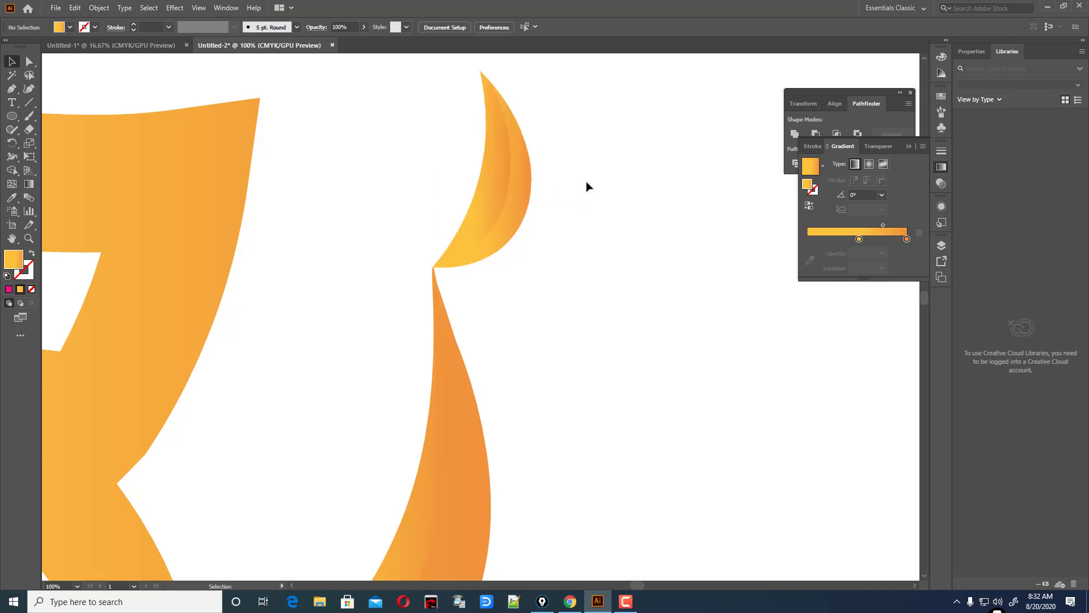
Move the flame down onto the leaf shape so its base sits on the ram's tail tip.
{"action": "key", "text": "ctrl+minus"}
{"action": "key", "text": "ctrl+minus"}
{"action": "key", "text": "ctrl+minus"}
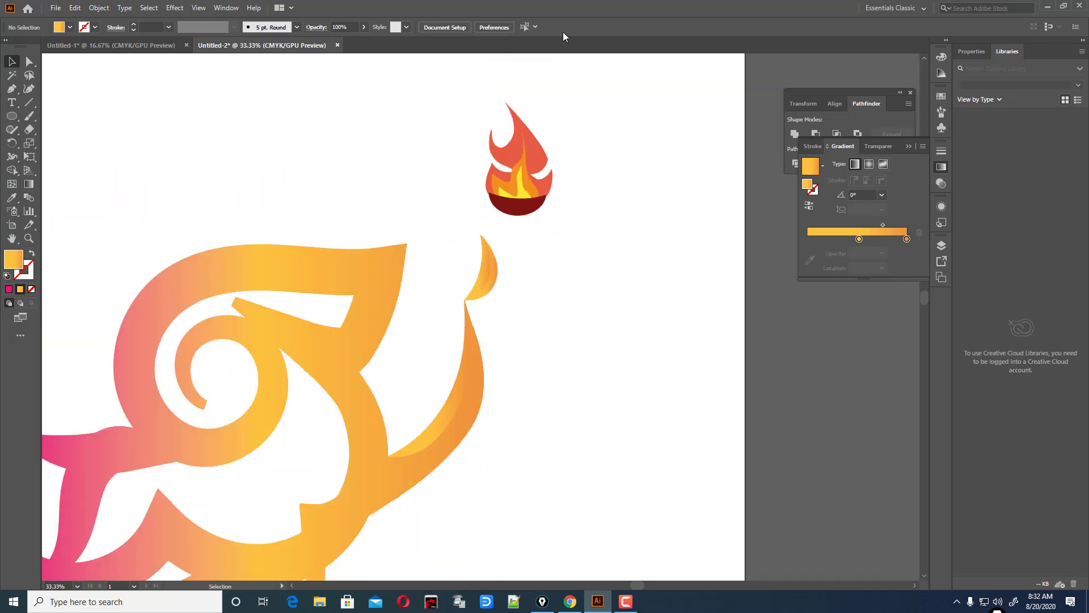
{"action": "left_click_drag", "start_coordinate": [476, 102], "coordinate": [598, 214]}
{"action": "left_click_drag", "start_coordinate": [526, 201], "coordinate": [484, 265]}
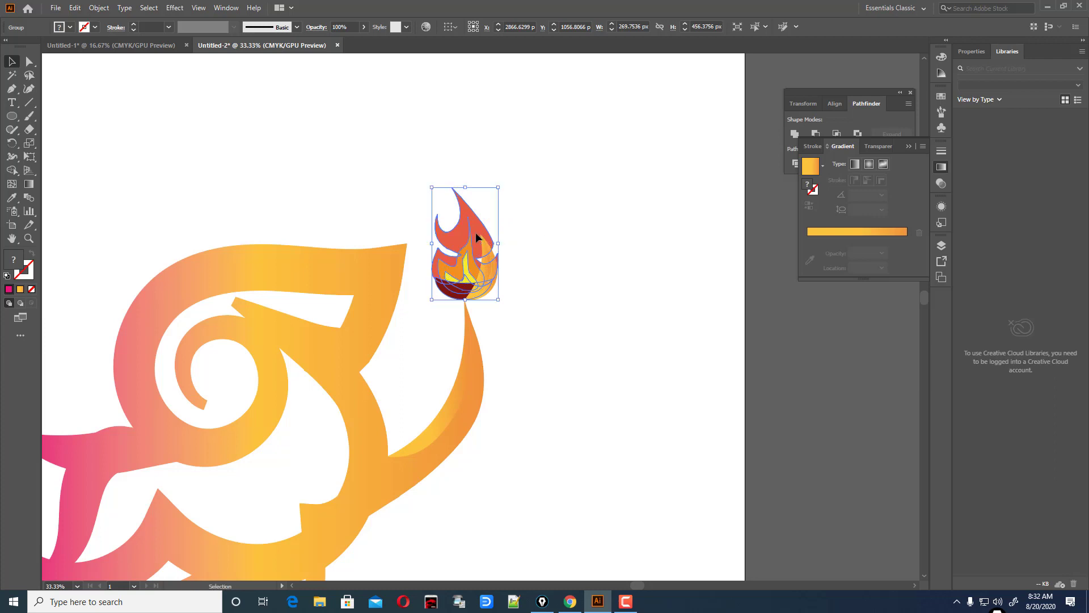
Cut the flame and paste it in front on a new layer above the ram artwork.
{"action": "key", "text": "a"}
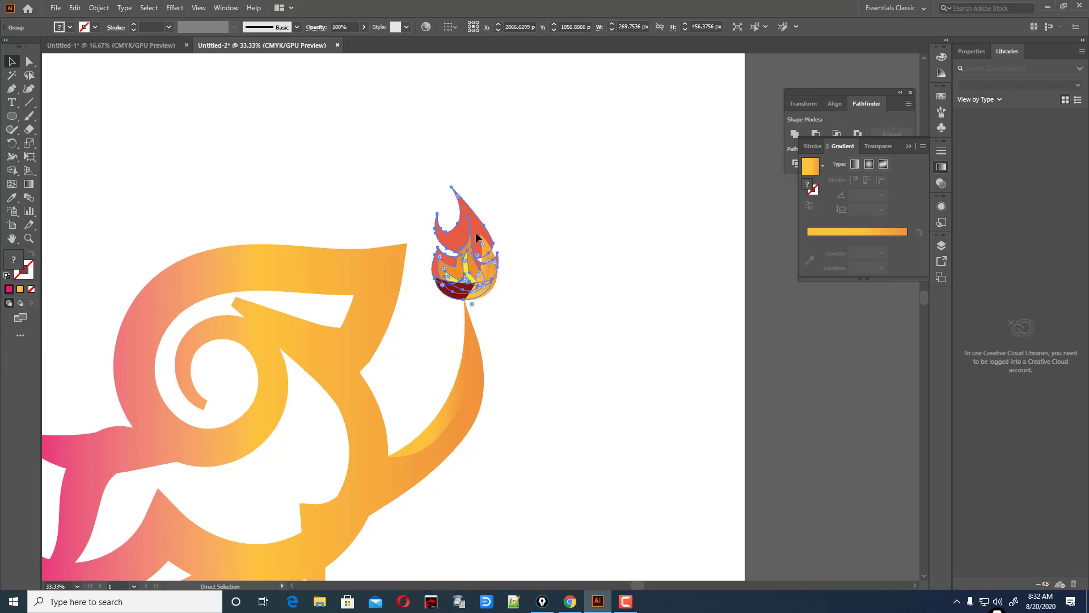
{"action": "key", "text": "Delete"}
{"action": "key", "text": "v"}
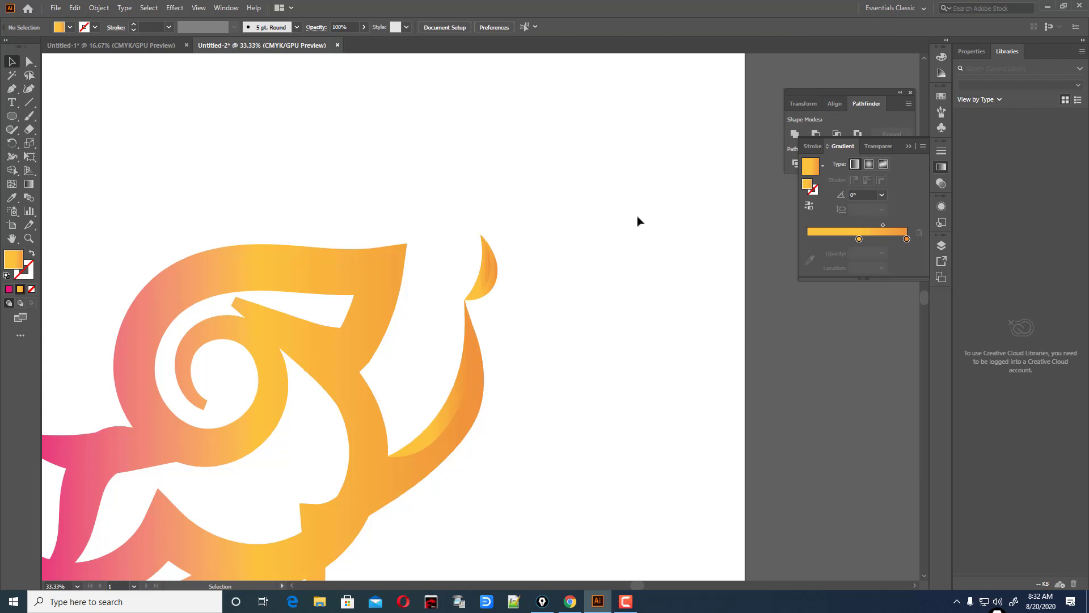
{"action": "key", "text": "F7"}
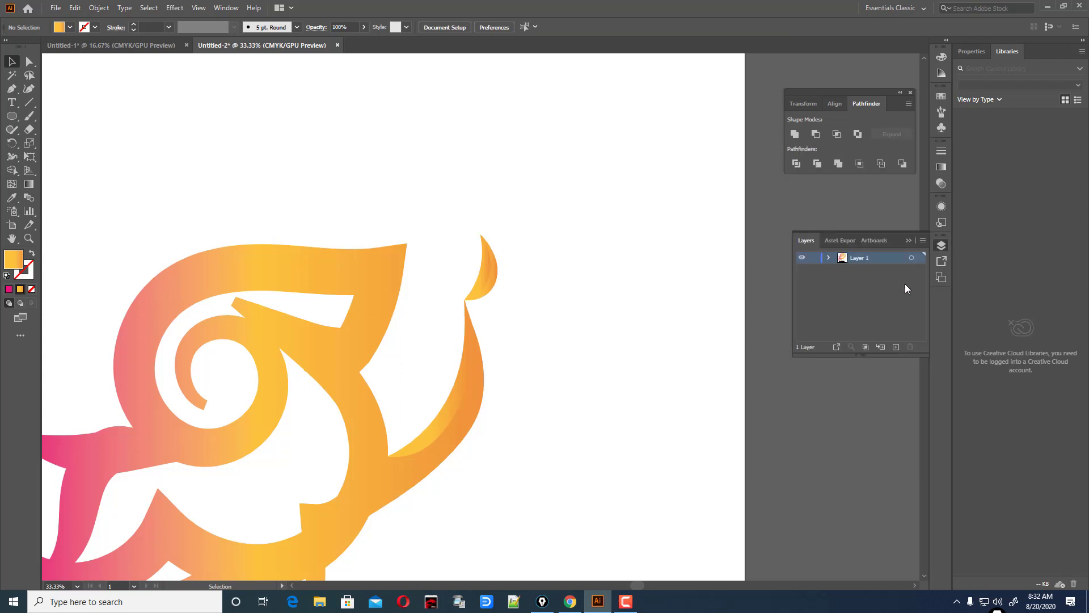
{"action": "left_click", "coordinate": [895, 346]}
{"action": "key", "text": "ctrl+f"}
Shift the flame slightly left so the leaf's right edge shows behind it, then deselect it.
{"action": "left_click_drag", "start_coordinate": [498, 345], "coordinate": [479, 285]}
{"action": "left_click", "coordinate": [547, 316]}
{"action": "scroll", "coordinate": [587, 333], "scroll_direction": "down", "scroll_amount": 2}
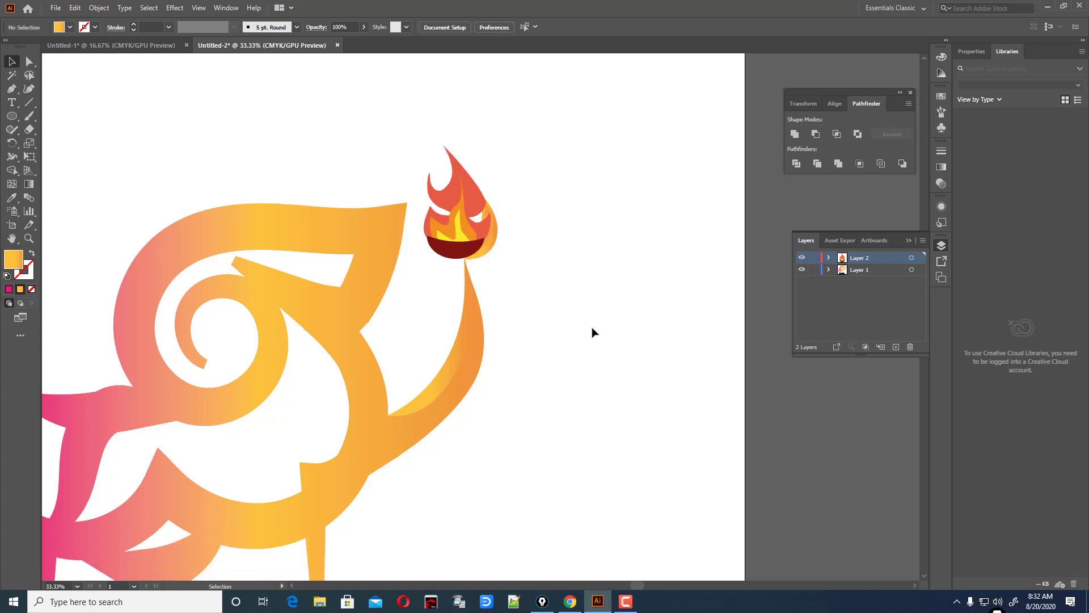
Select the whole Aries design with its lettering and flame, and shift it slightly left and down on the artboard.
{"action": "key", "text": "ctrl+minus"}
{"action": "key", "text": "ctrl+minus"}
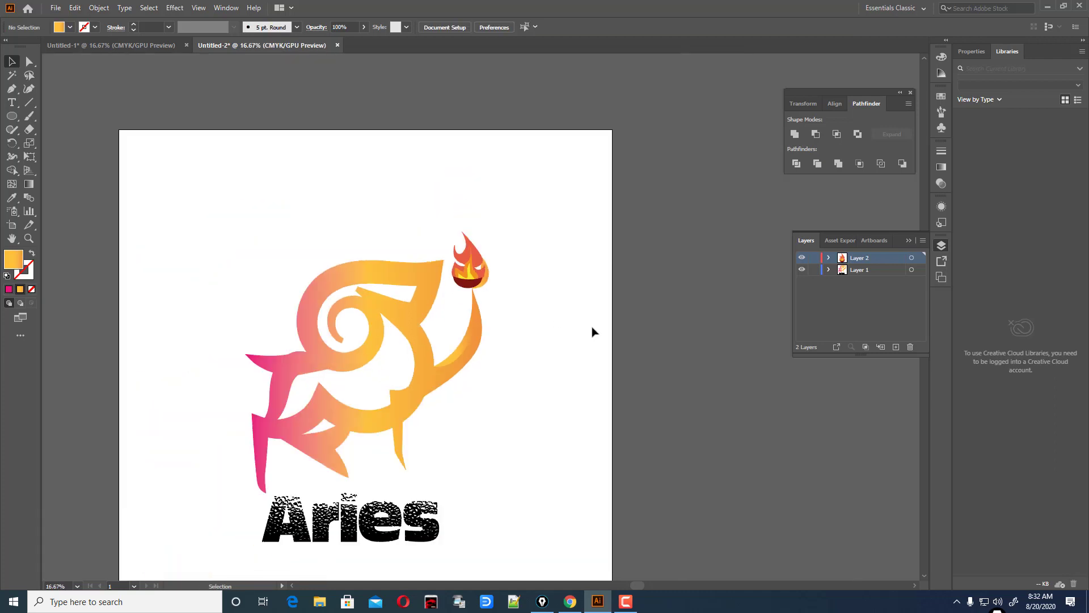
{"action": "scroll", "coordinate": [594, 332], "scroll_direction": "down", "scroll_amount": 1}
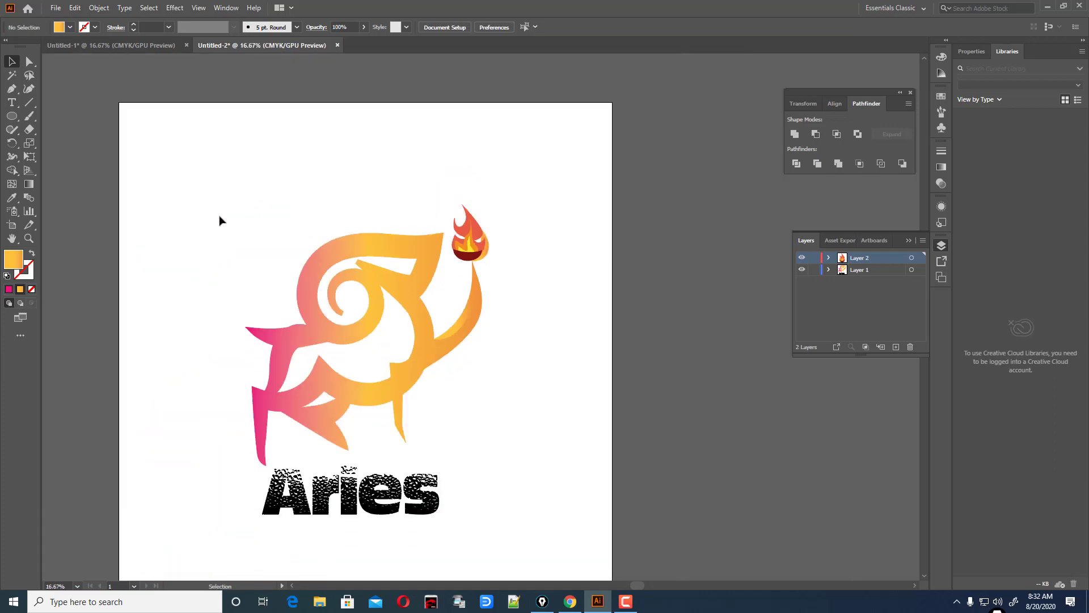
{"action": "left_click_drag", "start_coordinate": [219, 220], "coordinate": [662, 558]}
{"action": "left_click_drag", "start_coordinate": [388, 396], "coordinate": [386, 396]}
{"action": "left_click", "coordinate": [535, 393]}
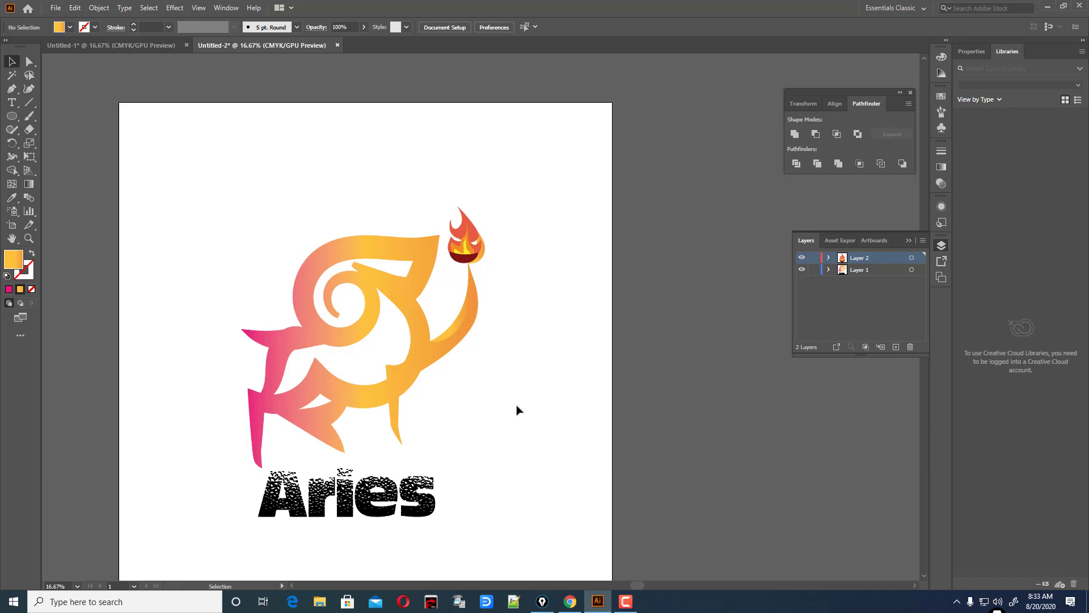
Draw a circle about 726 px in diameter in the artboard's empty upper-left area.
{"action": "scroll", "coordinate": [515, 410], "scroll_direction": "down", "scroll_amount": 1}
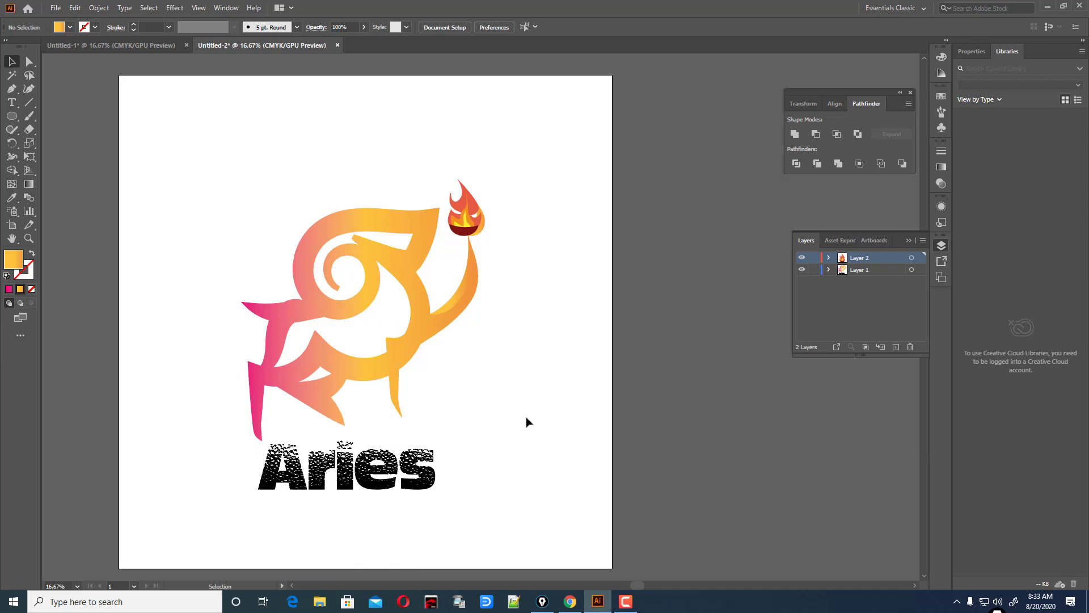
{"action": "left_click", "coordinate": [13, 117]}
{"action": "left_click_drag", "start_coordinate": [185, 176], "coordinate": [231, 221]}
{"action": "key", "text": "v"}
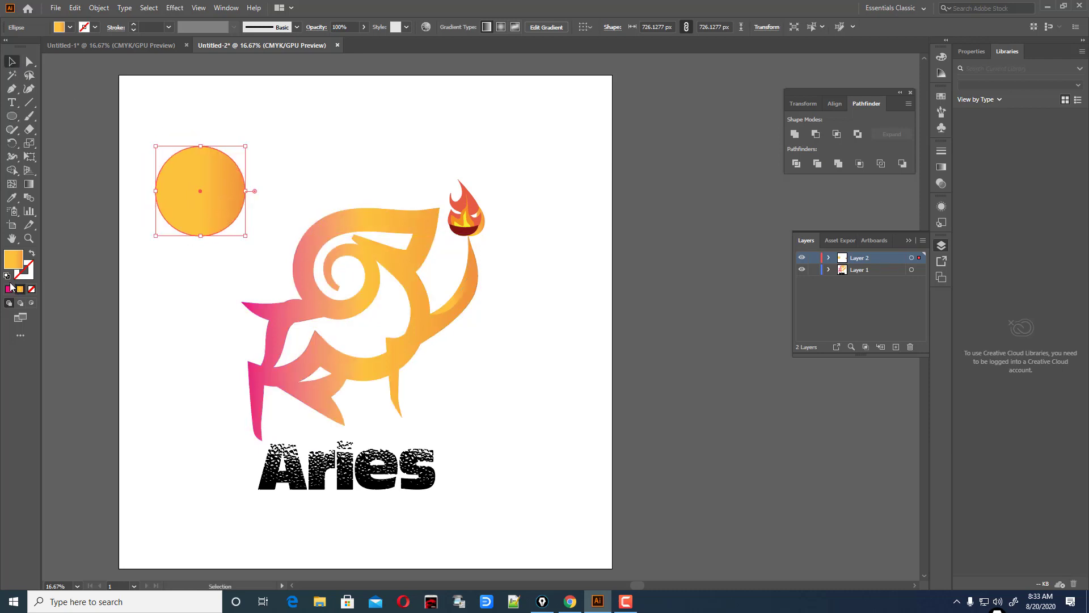
Give the circle no fill and a black 000000 stroke, then deselect it.
{"action": "left_click", "coordinate": [32, 254]}
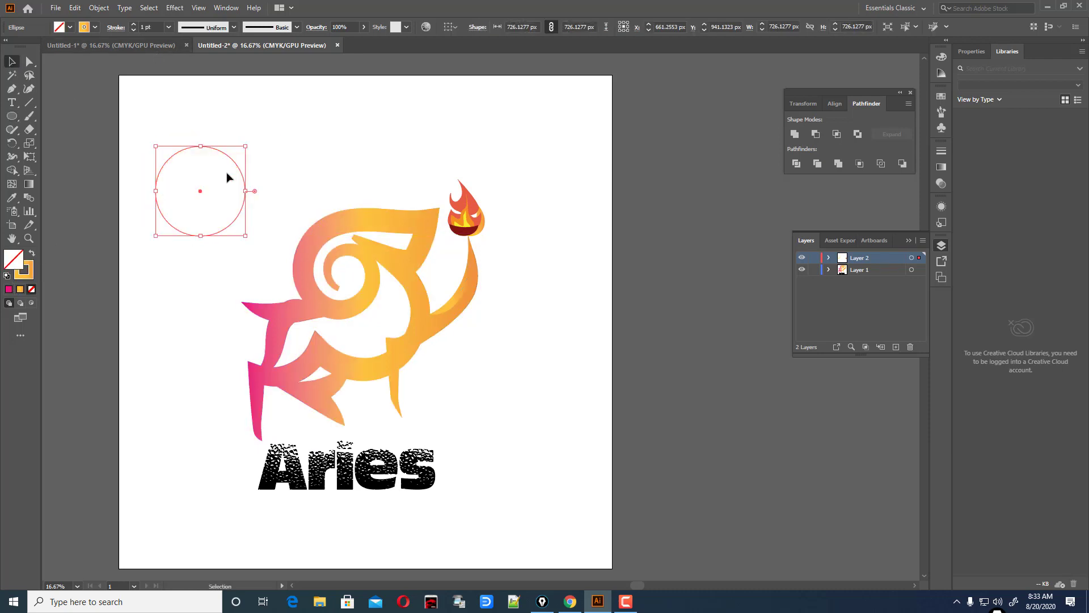
{"action": "double_click", "coordinate": [31, 271]}
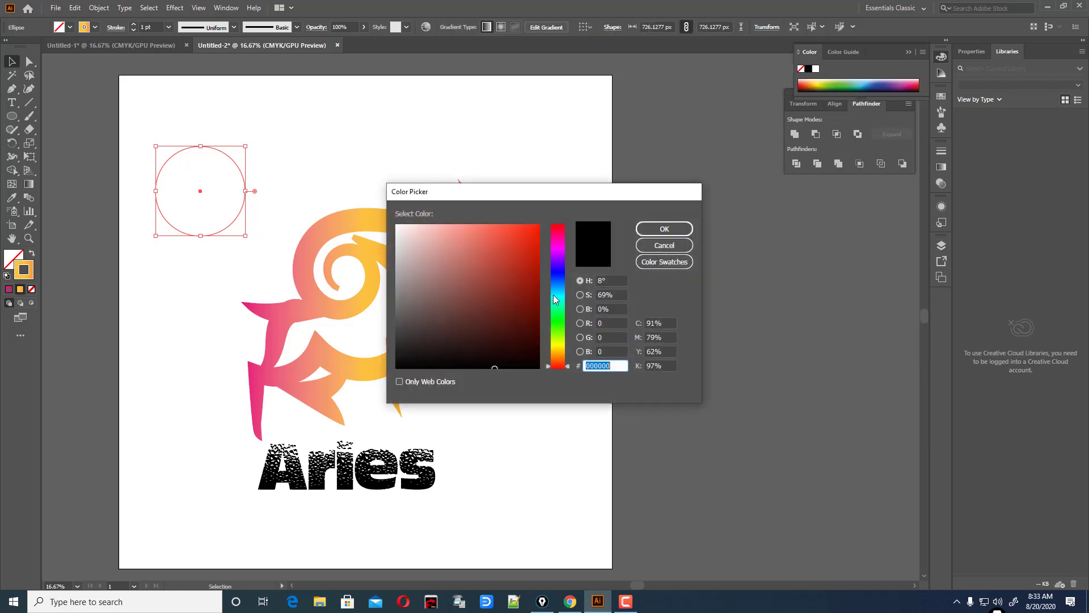
{"action": "left_click", "coordinate": [661, 229]}
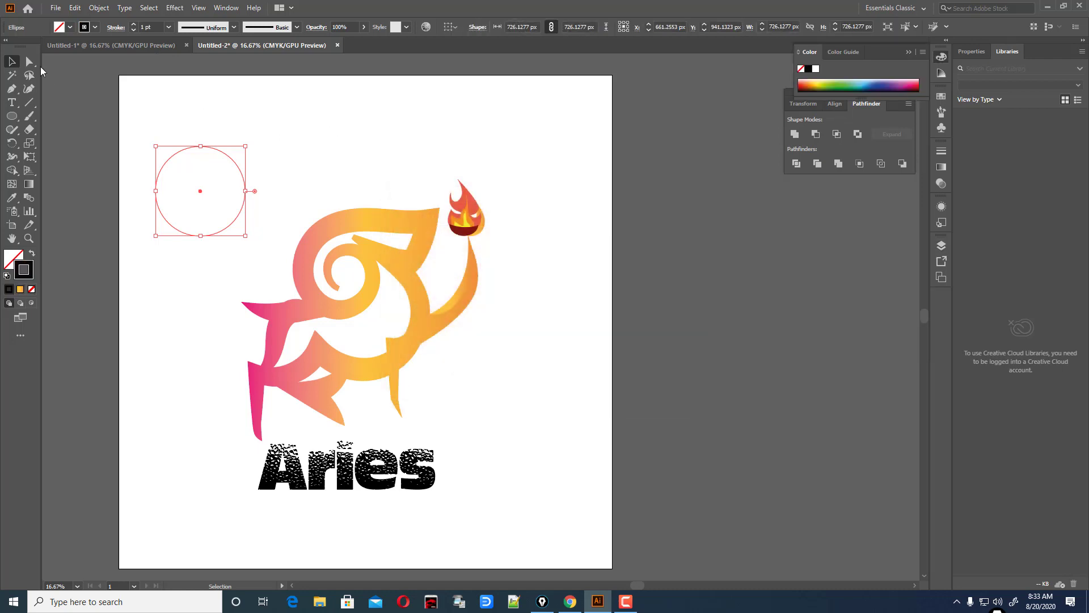
{"action": "left_click", "coordinate": [260, 117]}
Fit the circle to the ram's outer horn curve at about 976 px in diameter and place a copy lower over the body curve.
{"action": "left_click", "coordinate": [236, 161]}
{"action": "left_click_drag", "start_coordinate": [245, 146], "coordinate": [263, 129]}
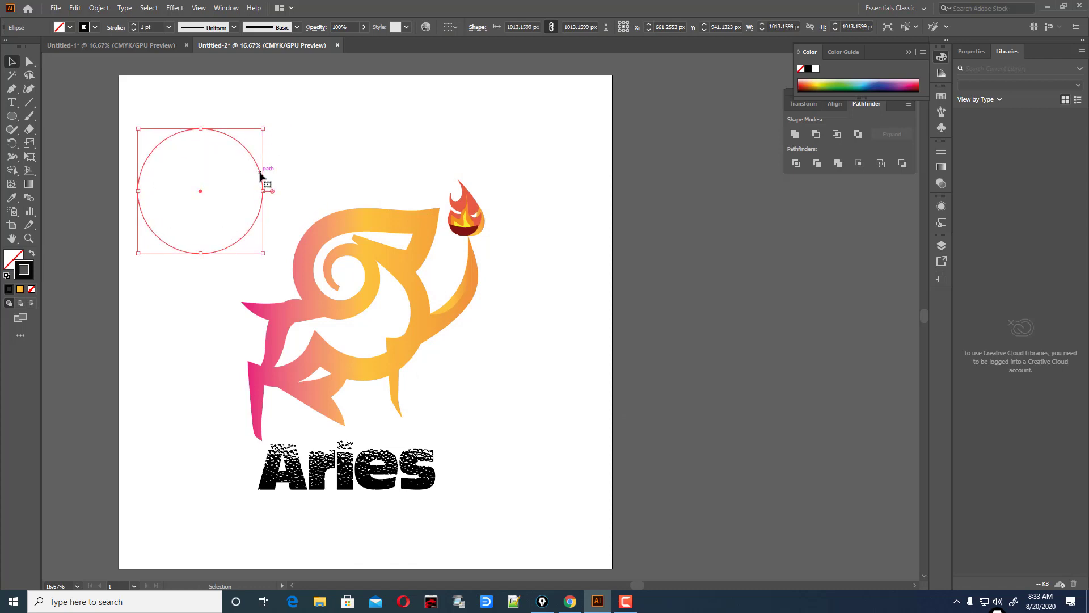
{"action": "left_click_drag", "start_coordinate": [261, 175], "coordinate": [413, 253]}
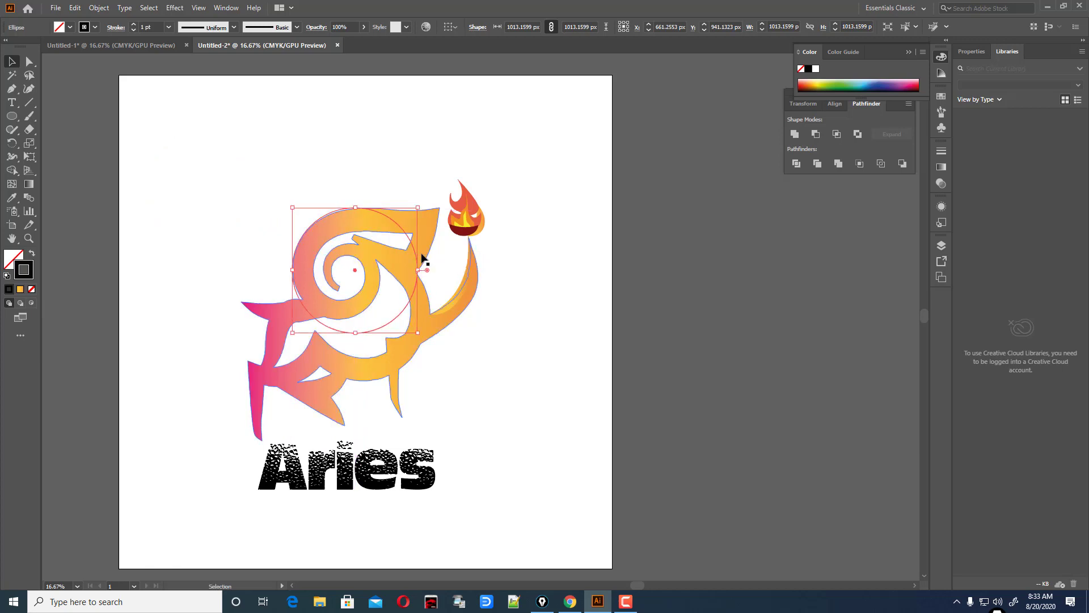
{"action": "key", "text": "shift"}
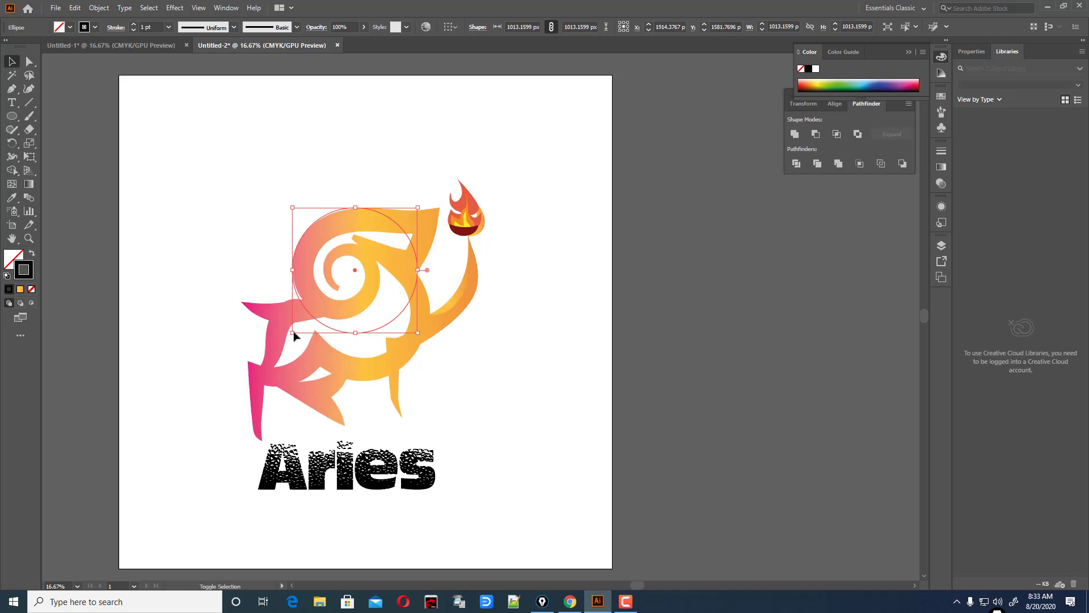
{"action": "left_click_drag", "start_coordinate": [293, 334], "coordinate": [296, 333]}
{"action": "left_click", "coordinate": [529, 286]}
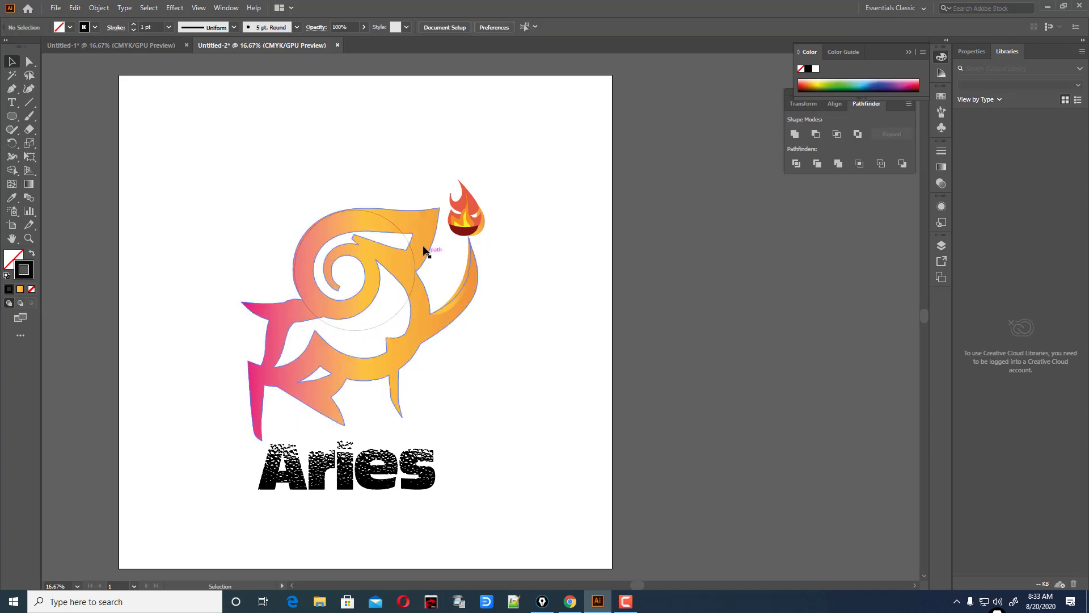
{"action": "left_click_drag", "start_coordinate": [407, 241], "coordinate": [411, 272]}
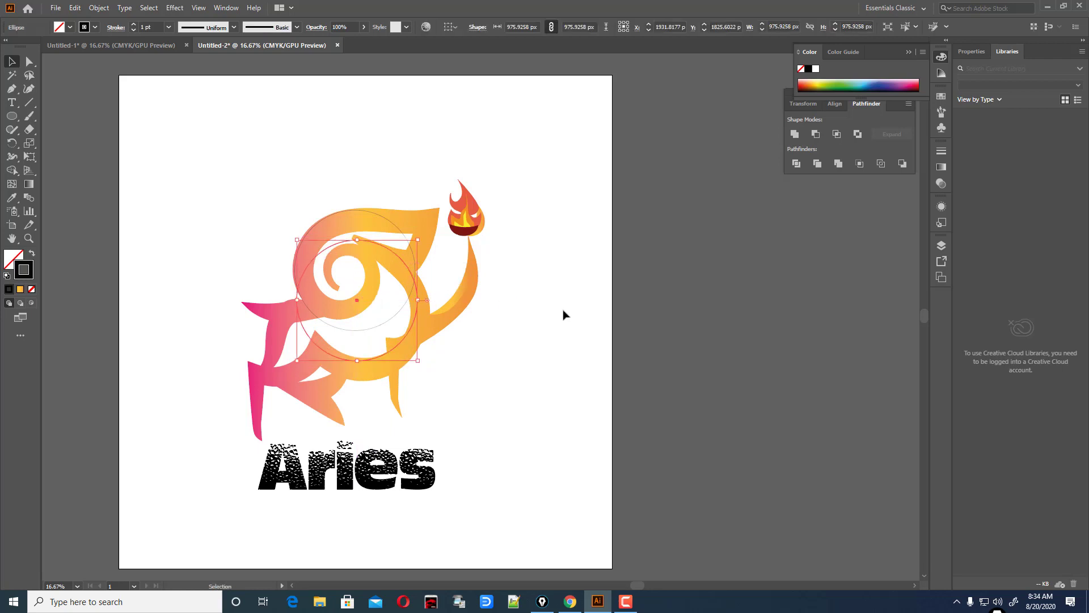
Delete both guide circles from the ram.
{"action": "left_click", "coordinate": [419, 307]}
{"action": "key", "text": "Delete"}
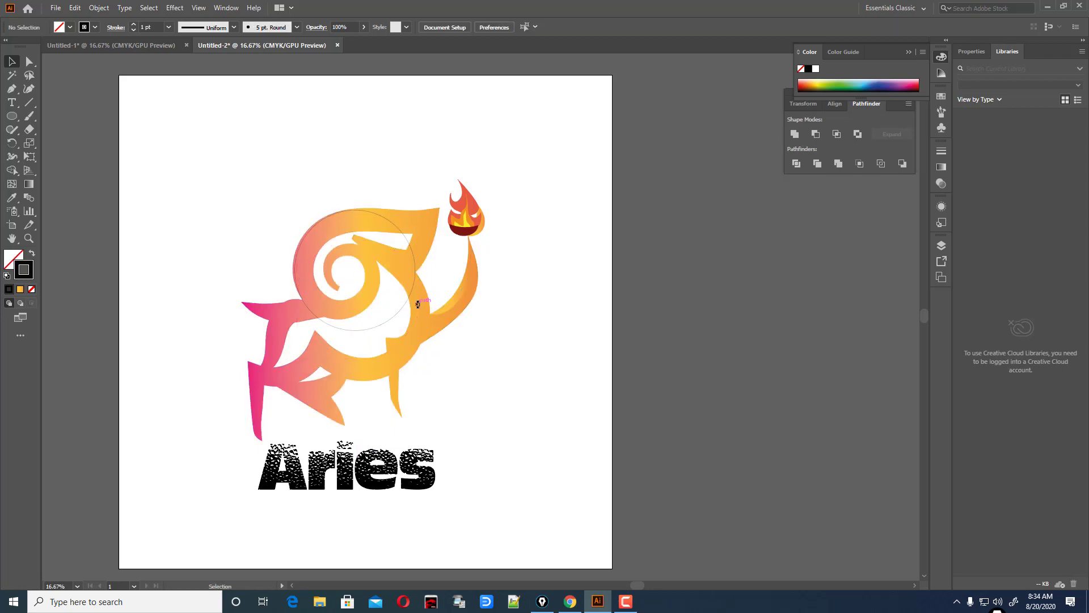
{"action": "left_click", "coordinate": [401, 312]}
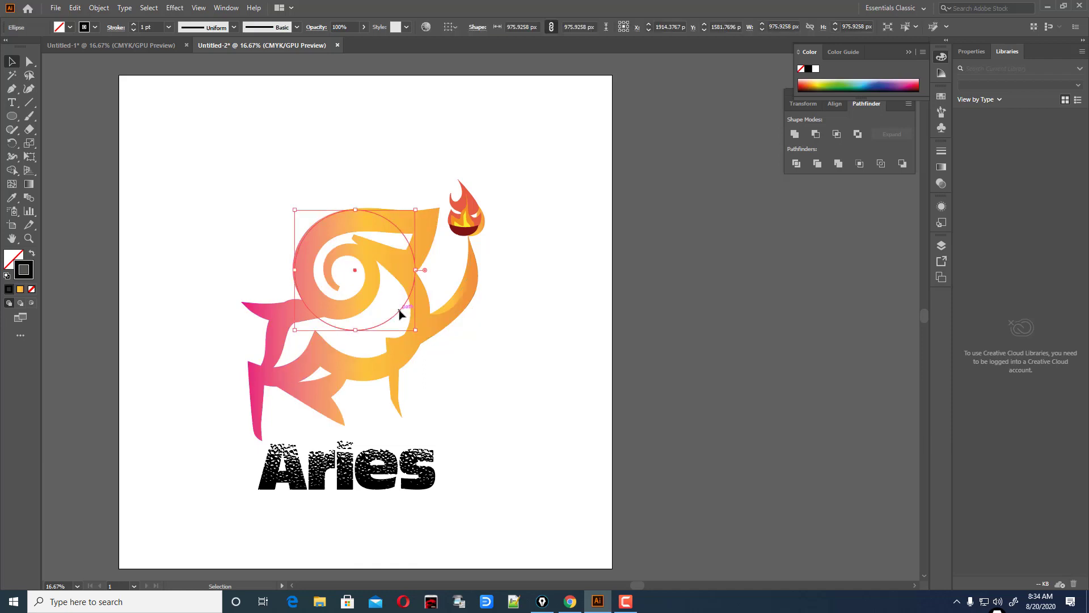
{"action": "key", "text": "Delete"}
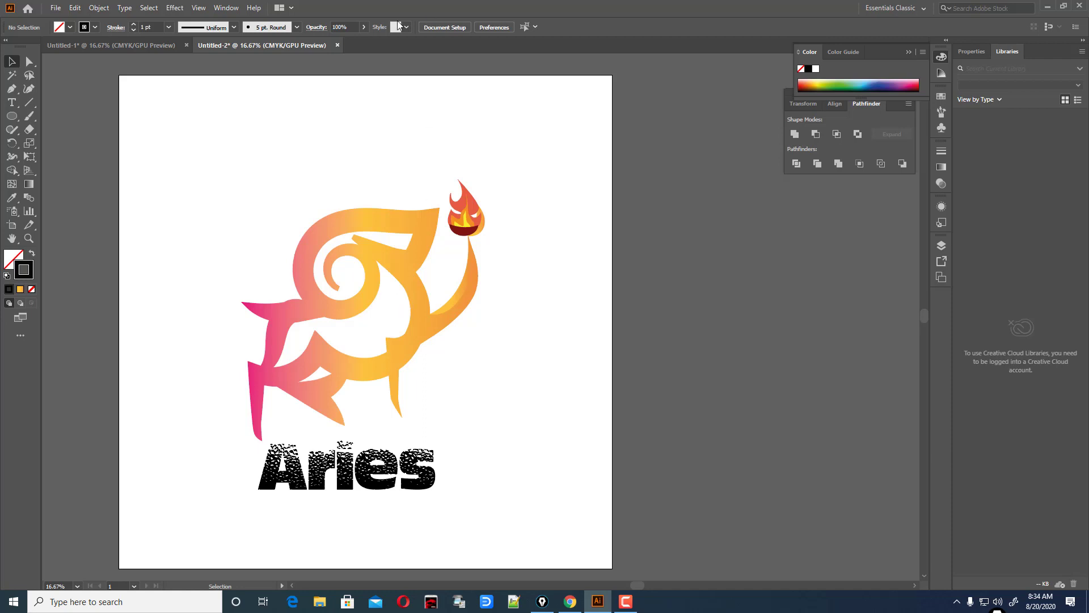
Handwrite "Mind map" to the right of the ram with the Paintbrush, underline it, and add enclosing arcs and a pointer line.
{"action": "left_click", "coordinate": [28, 120]}
{"action": "mouse_move", "coordinate": [538, 265]}
{"action": "left_mouse_down"}
{"action": "mouse_move", "coordinate": [576, 238]}
{"action": "mouse_move", "coordinate": [592, 242]}
{"action": "mouse_move", "coordinate": [568, 267]}
{"action": "mouse_move", "coordinate": [590, 254]}
{"action": "left_mouse_up"}
{"action": "left_click_drag", "start_coordinate": [552, 304], "coordinate": [618, 256]}
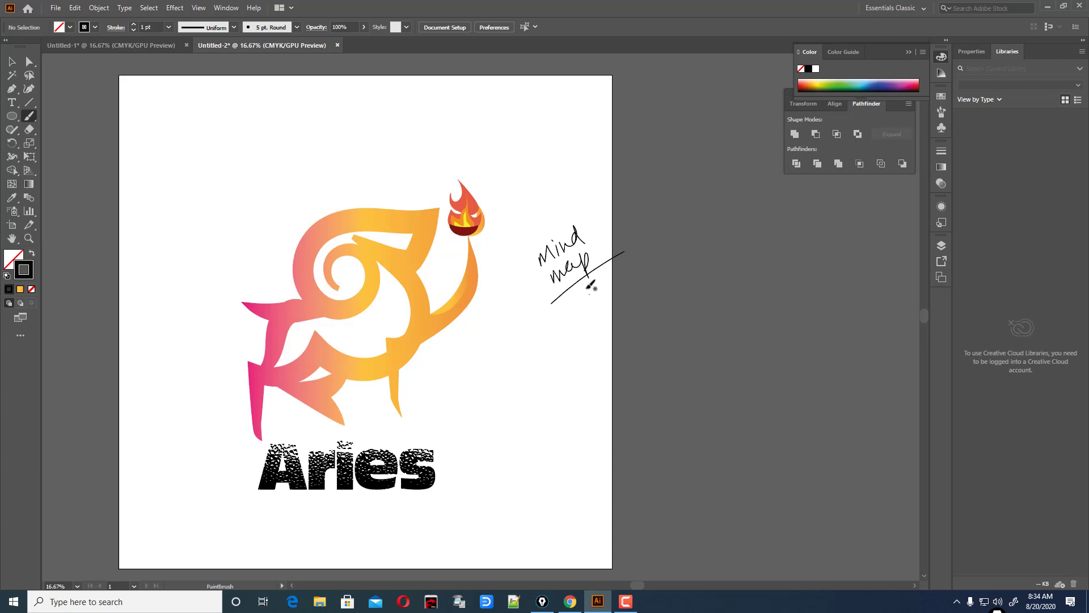
{"action": "left_click_drag", "start_coordinate": [523, 234], "coordinate": [569, 338]}
{"action": "mouse_move", "coordinate": [569, 199]}
{"action": "left_mouse_down"}
{"action": "mouse_move", "coordinate": [600, 274]}
{"action": "mouse_move", "coordinate": [687, 309]}
{"action": "left_mouse_up"}
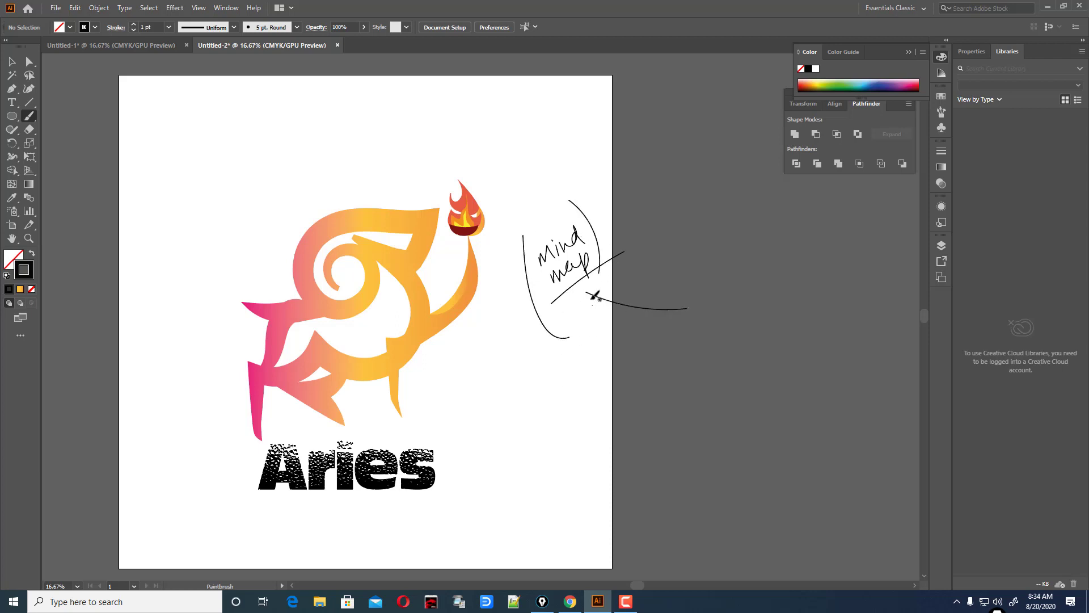
Add Paintbrush annotations: two lines branching down below "Mind map", an underlined "Fire" label beside the flame, and a check mark beside the Aries text.
{"action": "left_click_drag", "start_coordinate": [587, 293], "coordinate": [569, 406]}
{"action": "left_click_drag", "start_coordinate": [587, 293], "coordinate": [622, 378]}
{"action": "mouse_move", "coordinate": [486, 189]}
{"action": "left_mouse_down"}
{"action": "mouse_move", "coordinate": [508, 171]}
{"action": "mouse_move", "coordinate": [508, 152]}
{"action": "mouse_move", "coordinate": [526, 166]}
{"action": "mouse_move", "coordinate": [556, 149]}
{"action": "mouse_move", "coordinate": [533, 164]}
{"action": "mouse_move", "coordinate": [546, 146]}
{"action": "mouse_move", "coordinate": [520, 149]}
{"action": "mouse_move", "coordinate": [541, 149]}
{"action": "left_mouse_up"}
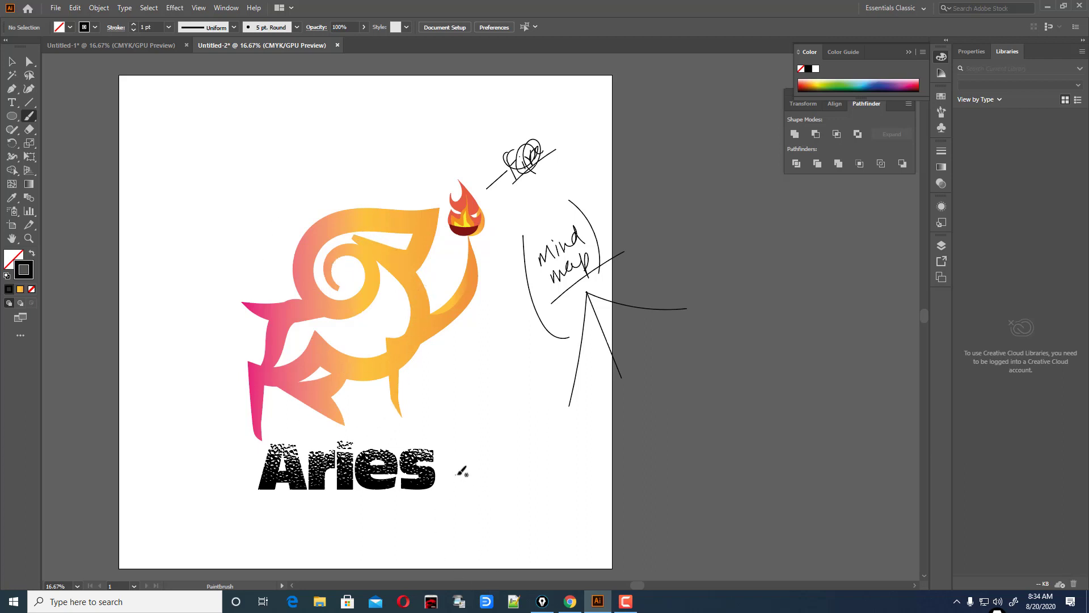
{"action": "mouse_move", "coordinate": [449, 465]}
{"action": "left_mouse_down"}
{"action": "mouse_move", "coordinate": [455, 472]}
{"action": "mouse_move", "coordinate": [483, 445]}
{"action": "left_mouse_up"}
Delete all the handwritten annotations around the ram, including the check mark, the "Mind map" note with its lines, and the "Fire" label.
{"action": "left_click", "coordinate": [12, 62]}
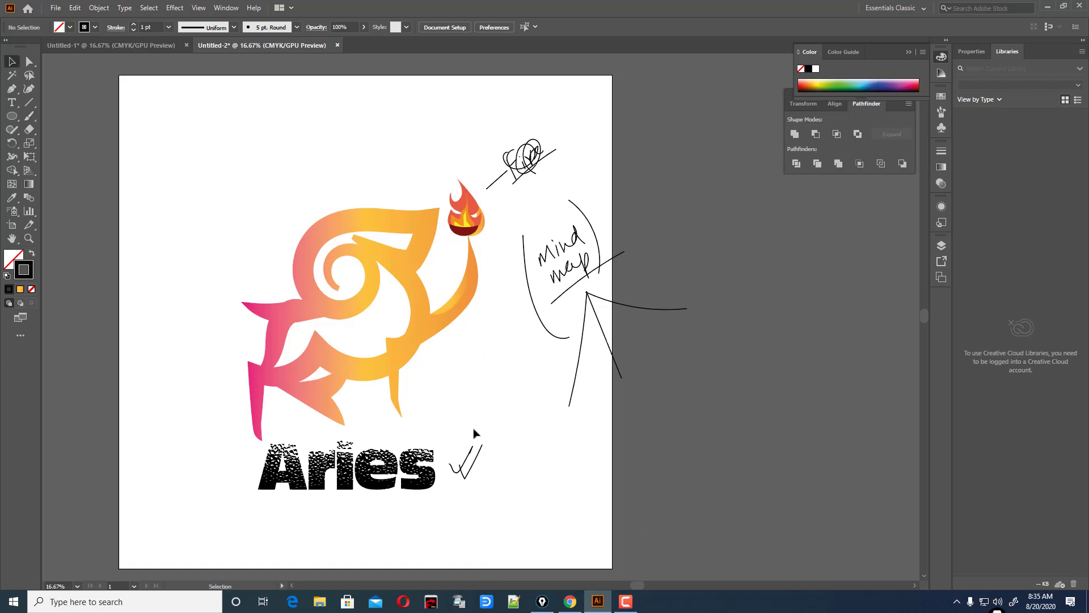
{"action": "mouse_move", "coordinate": [475, 433]}
{"action": "left_mouse_down"}
{"action": "mouse_move", "coordinate": [510, 506]}
{"action": "mouse_move", "coordinate": [495, 498]}
{"action": "left_mouse_up"}
{"action": "key", "text": "Delete"}
{"action": "left_click_drag", "start_coordinate": [523, 104], "coordinate": [678, 507]}
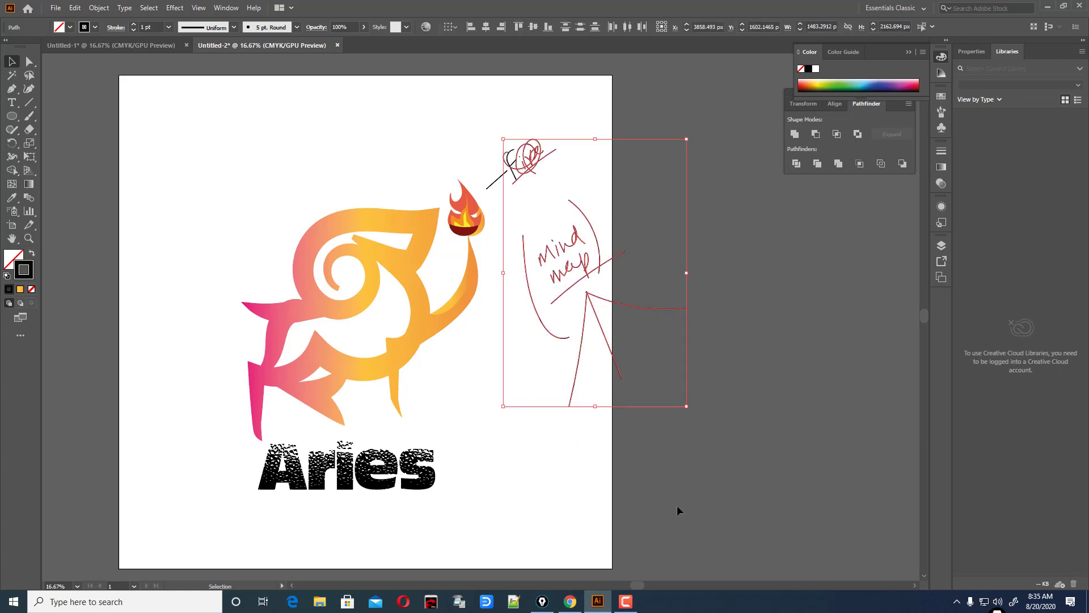
{"action": "key", "text": "Delete"}
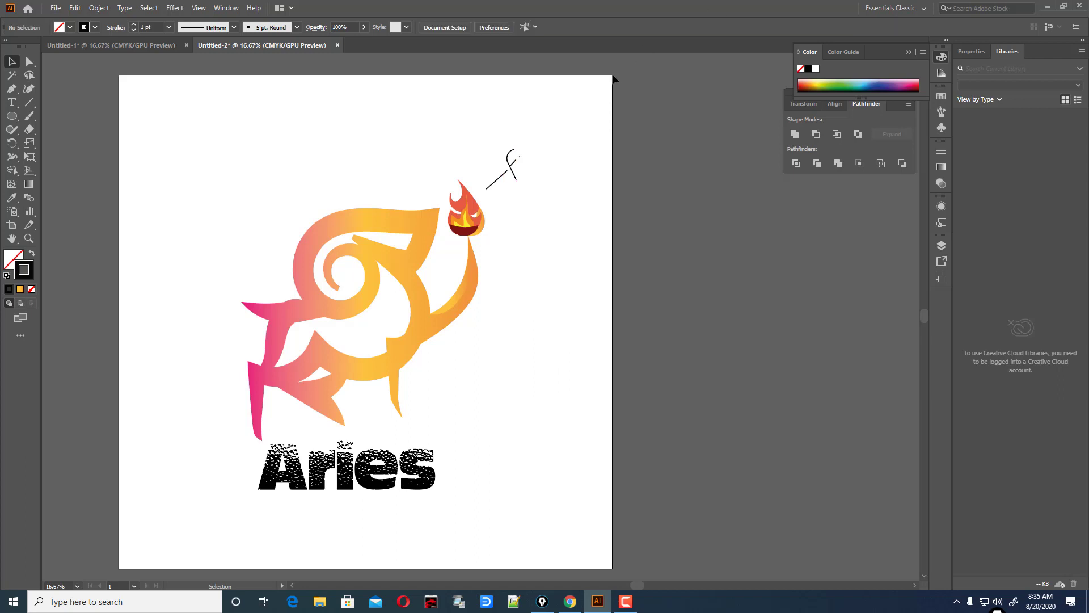
{"action": "left_click_drag", "start_coordinate": [500, 123], "coordinate": [527, 191]}
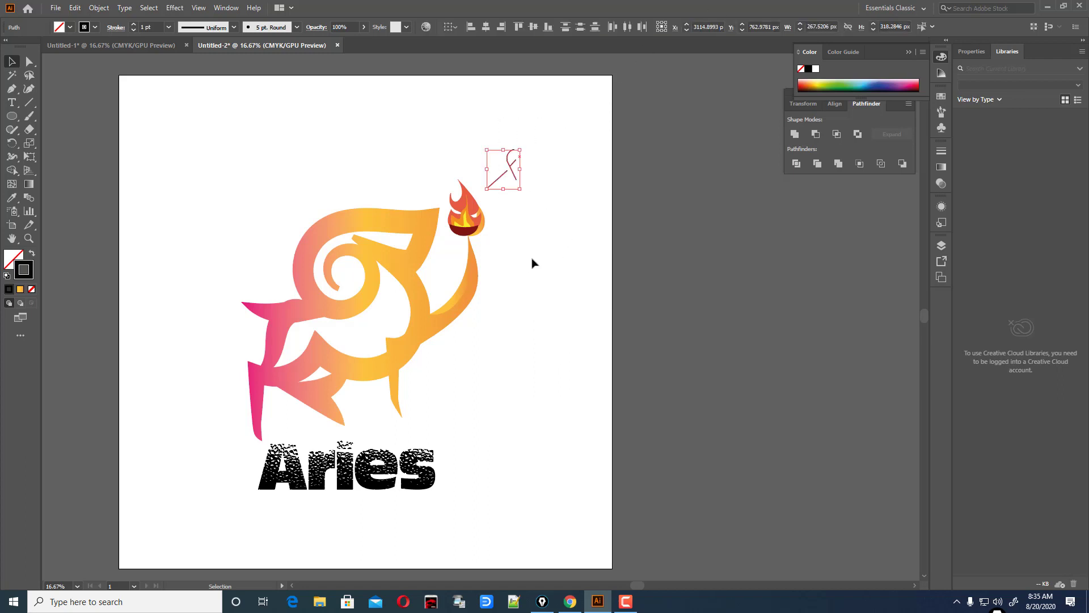
{"action": "key", "text": "Delete"}
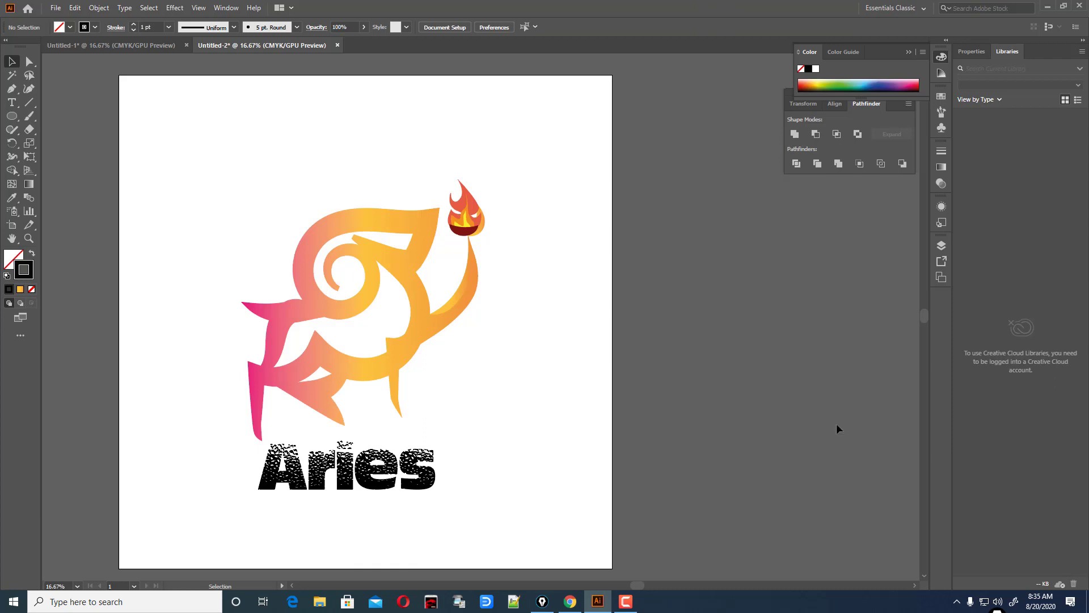